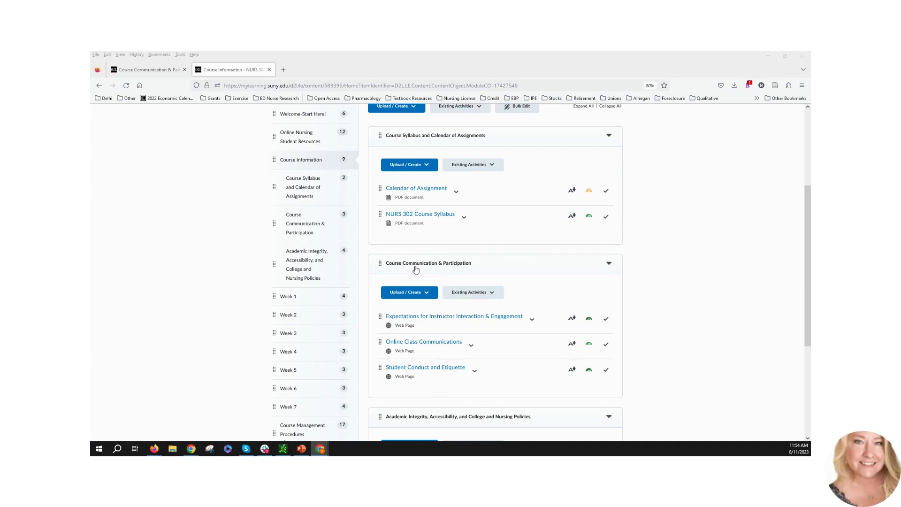
Review the Course Communication & Participation page's sections on online class communications, student conduct and etiquette, and instructor interaction expectations.
left_click(144, 70)
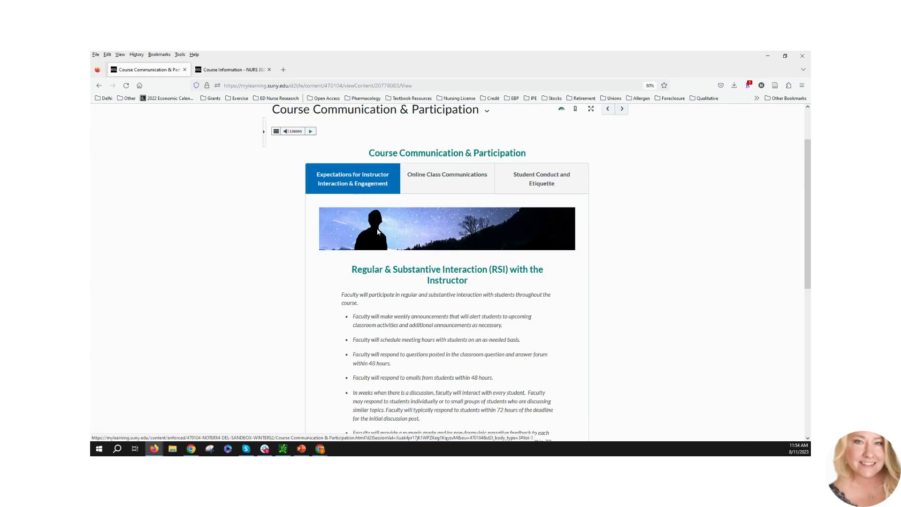
left_click(437, 184)
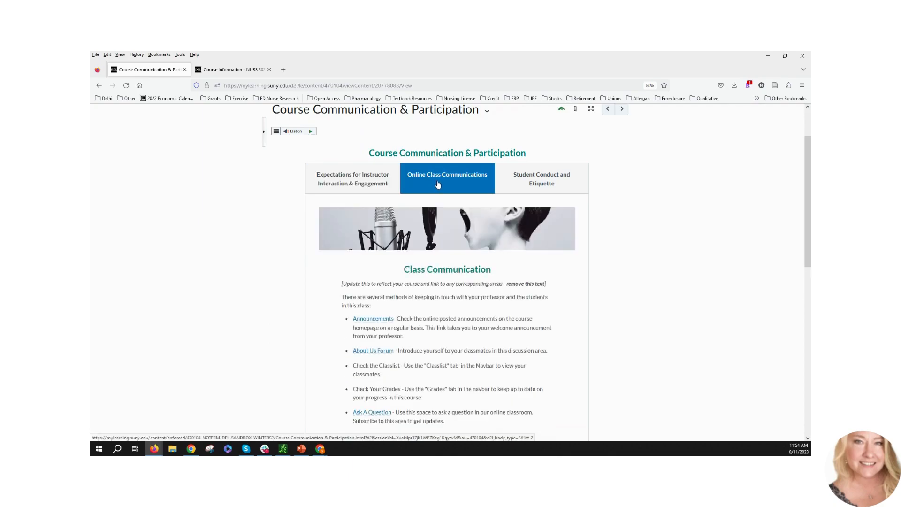
left_click(537, 185)
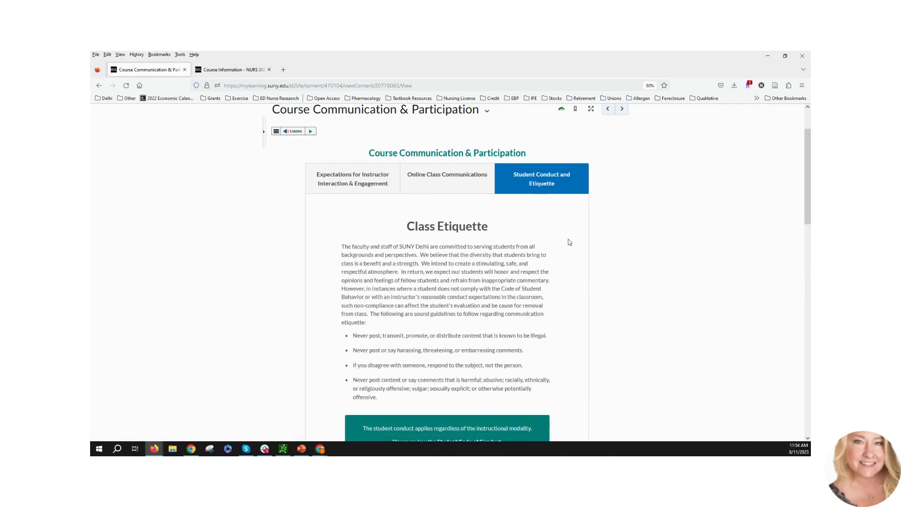
left_click(340, 183)
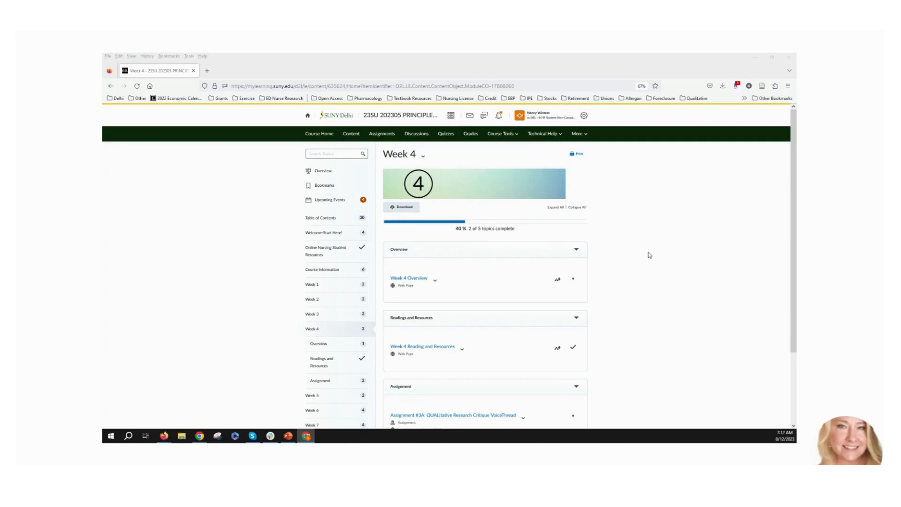
Start a new web page file in the Assignment sub-module of Week 4.
scroll(649, 254, "down", 3)
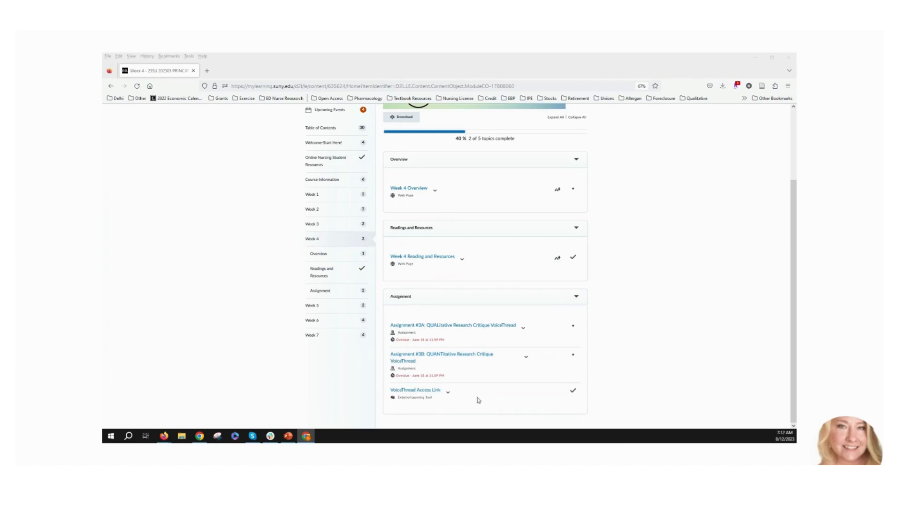
scroll(147, 368, "up", 3)
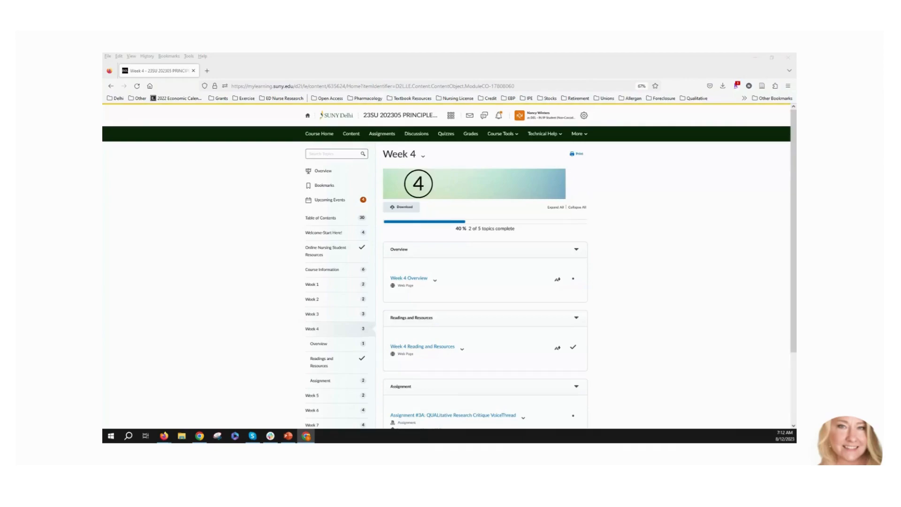
scroll(567, 327, "down", 2)
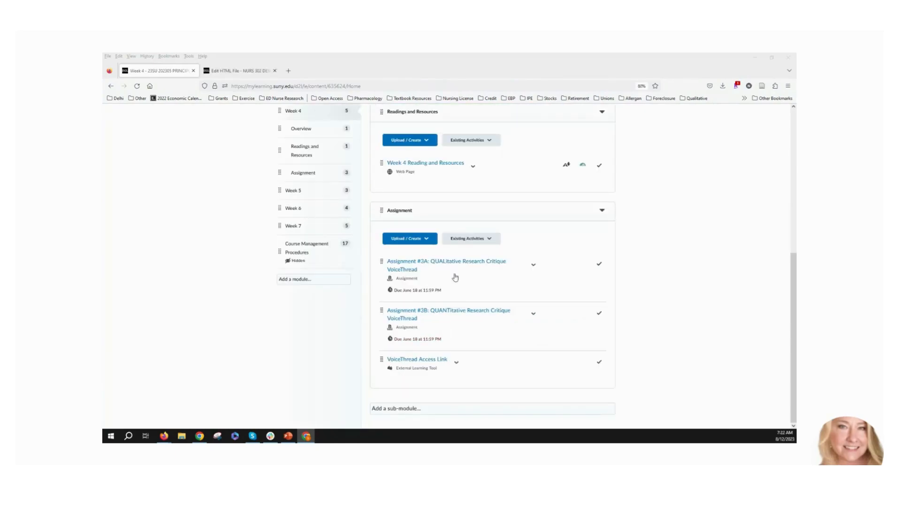
left_click(426, 240)
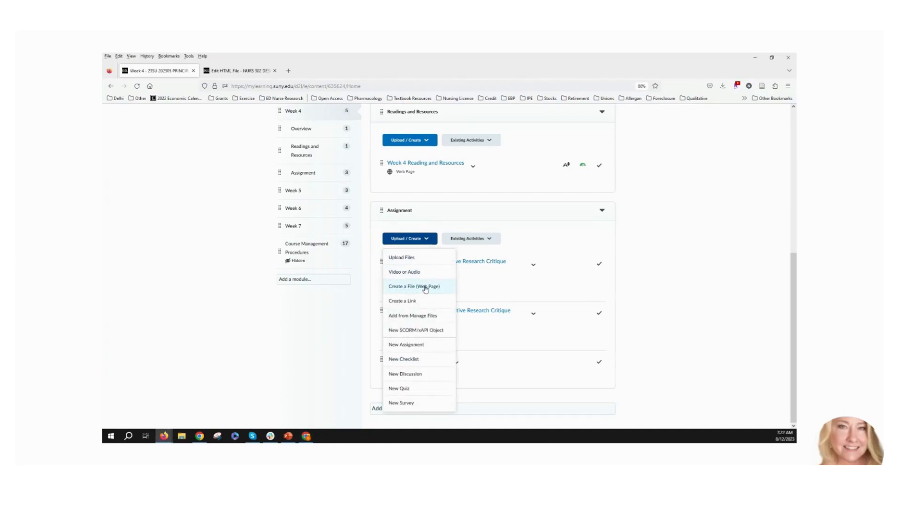
left_click(425, 287)
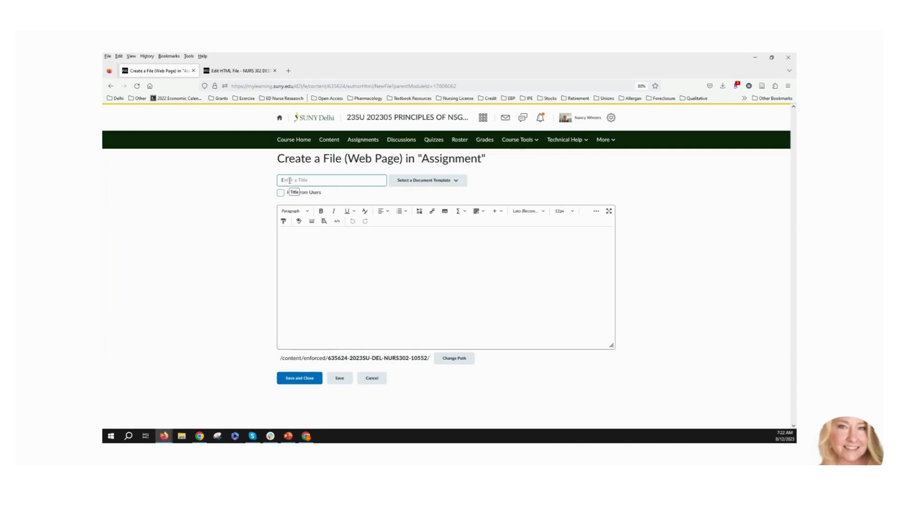
Title the page "Week 4 Assignments" and apply the 10_tabs document template.
left_click(290, 180)
type("Week 4 Assignments")
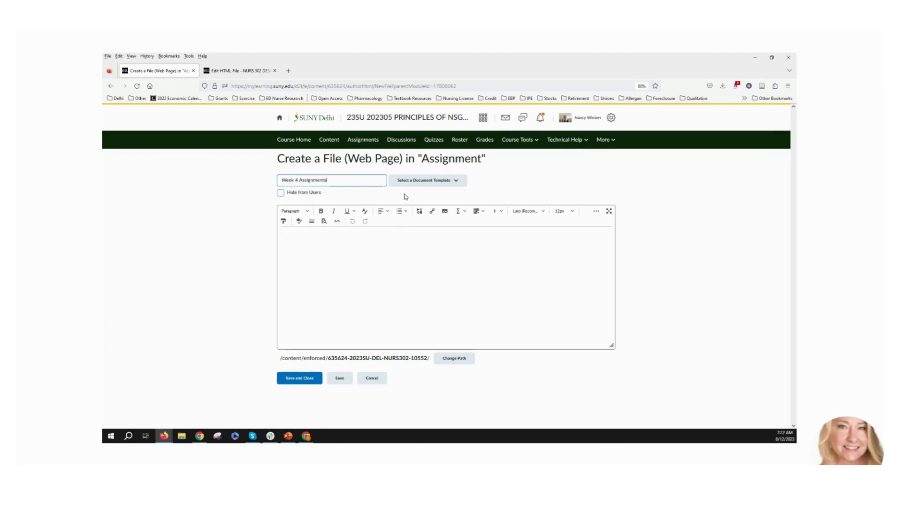
left_click(439, 184)
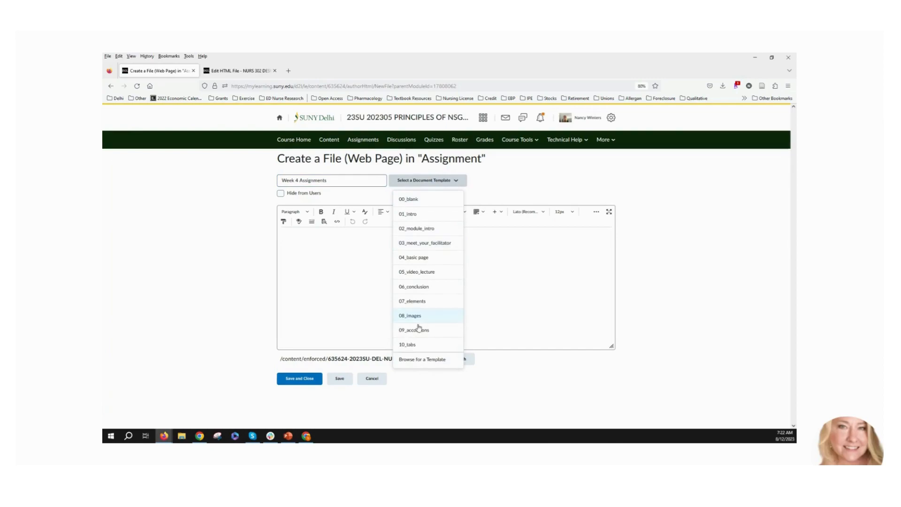
left_click(416, 344)
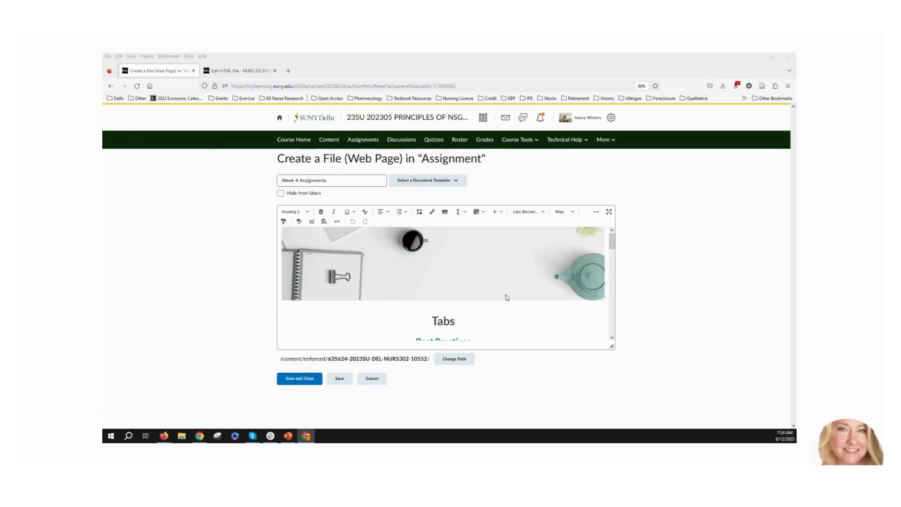
Remove the template's banner image and the Tabs Best Practices introduction above the Tabs: Group of 2 heading.
left_click(458, 266)
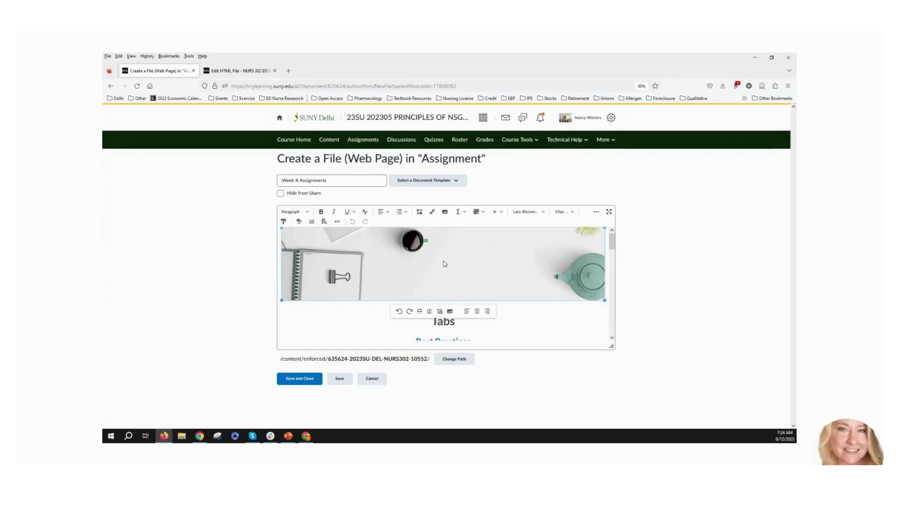
key("Delete")
scroll(446, 277, "down", 2)
scroll(428, 248, "up", 2)
left_click_drag(430, 251, 498, 334)
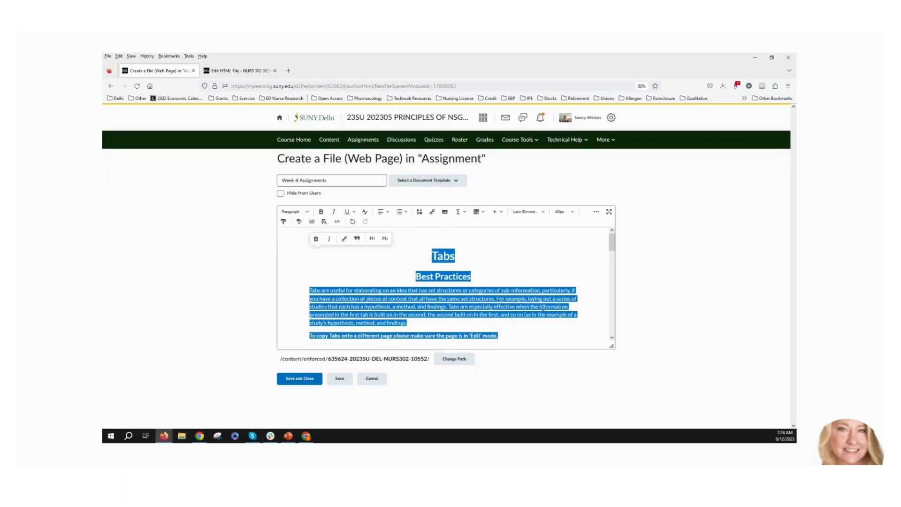
key("Delete")
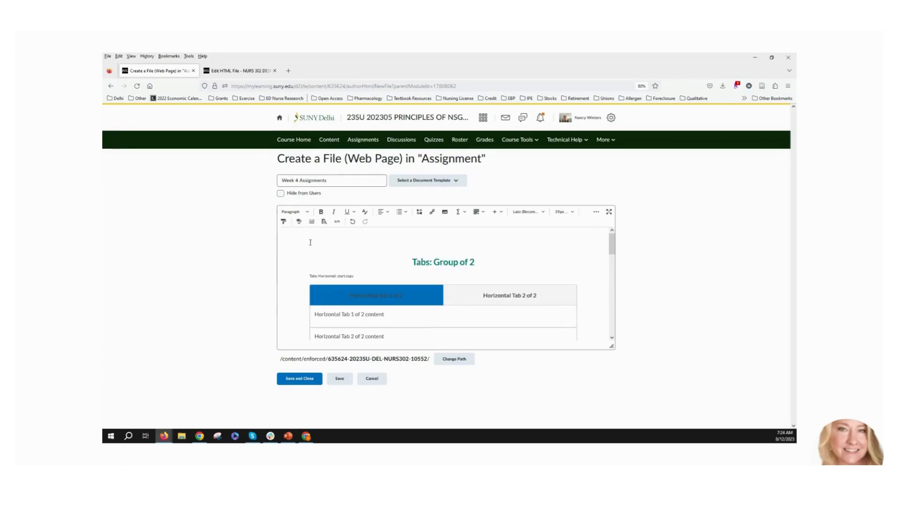
key("ctrl+z")
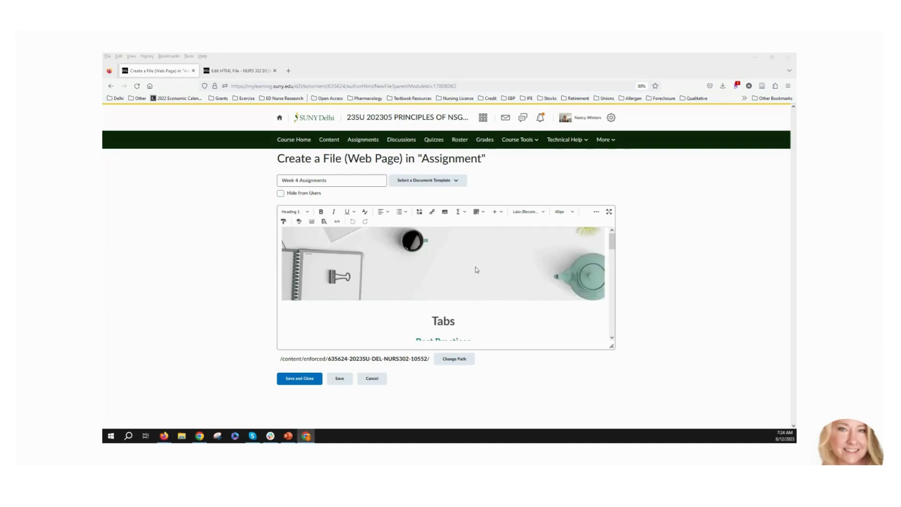
left_click(457, 264)
key("Delete")
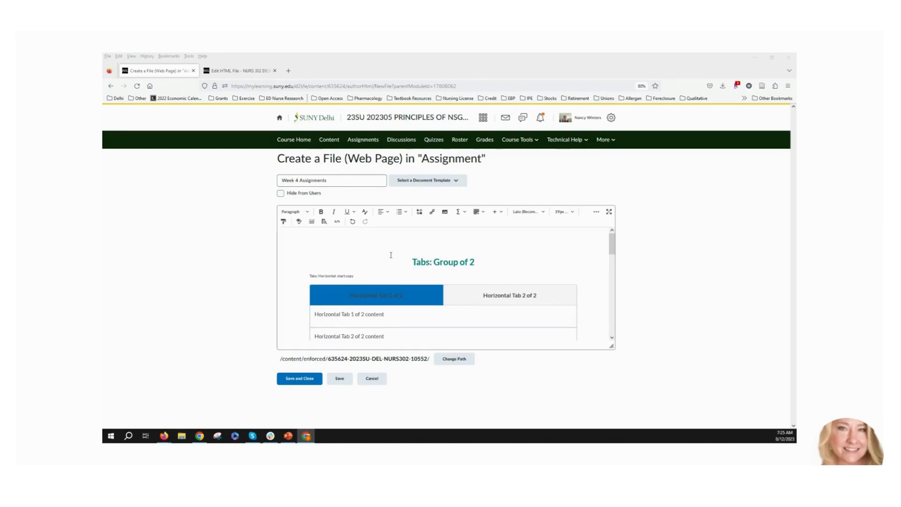
Add a "Week 4 Assignments" heading, a numbered list of the #3A QUALitative and #3B QUANTitative critiques, and the check list and VoiceThread instructions above the tabs.
left_click(307, 235)
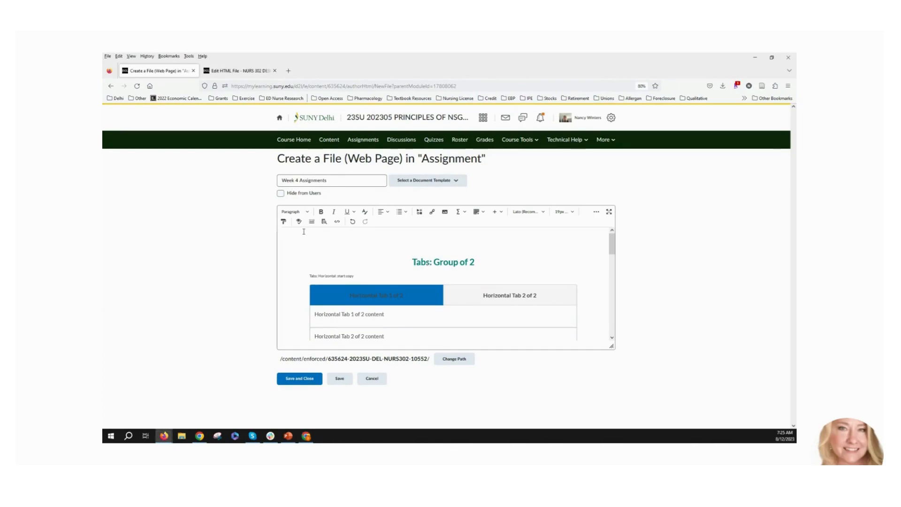
type("Week 4 Assignments This week there are 2 separate assignments: Assignment #3A: QUALitative critique. Assignment #3B: QUANTitative critique. Each critique has a separate check list so please be sure to locate each.  Both critiques will be loaded into the same VoiceThread.  So, you will have just ONE VoiceThread.")
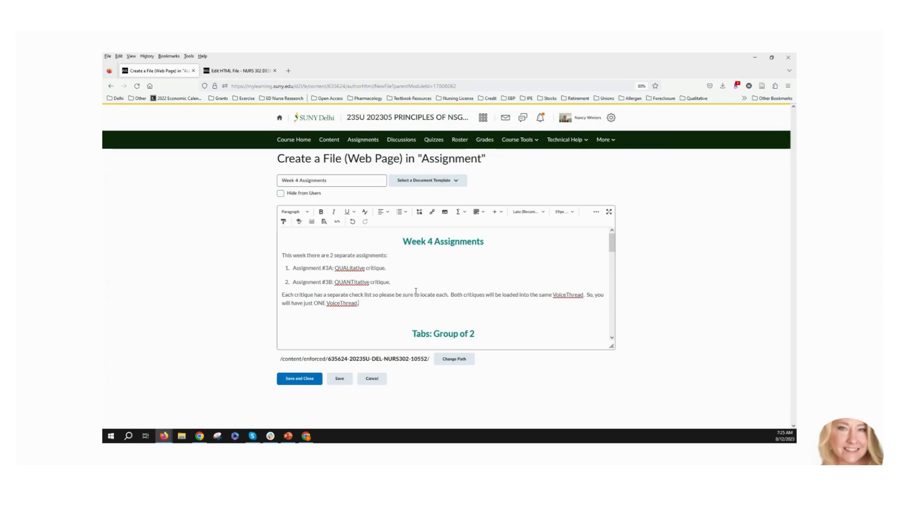
Delete the whole Tabs: Group of 2 section, from its heading through its end-copy line.
scroll(413, 291, "down", 3)
scroll(416, 291, "down", 5)
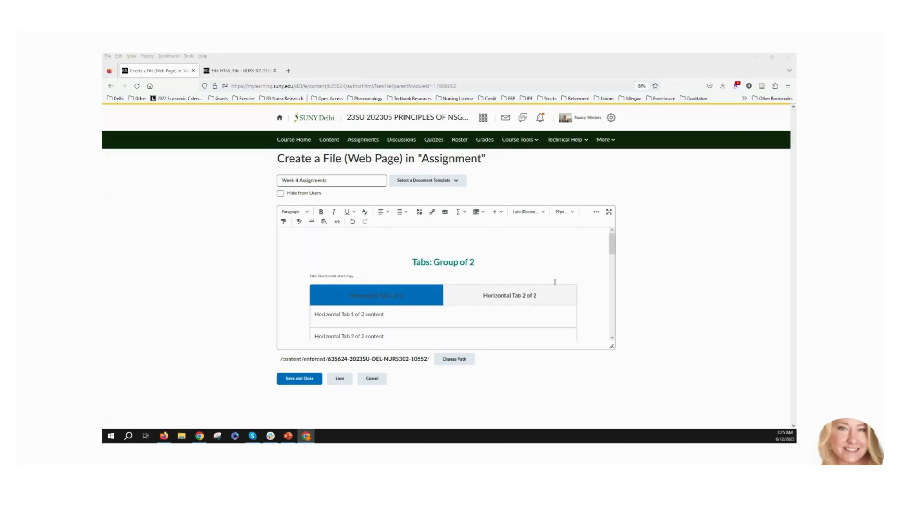
scroll(471, 253, "down", 1)
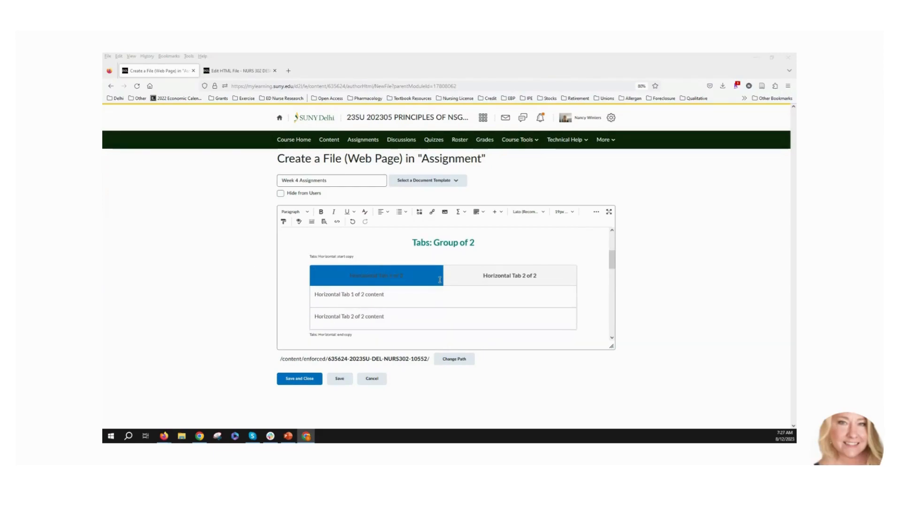
scroll(440, 279, "down", 4)
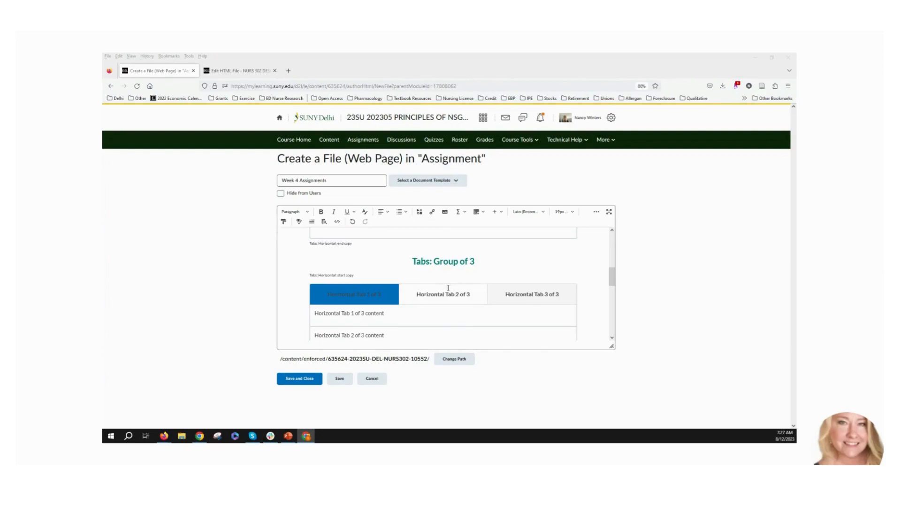
scroll(448, 288, "up", 3)
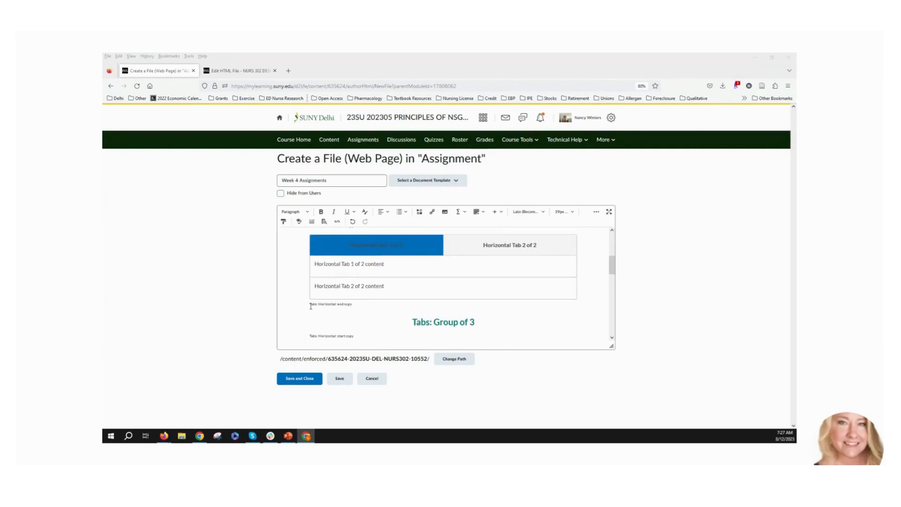
scroll(351, 303, "up", 2)
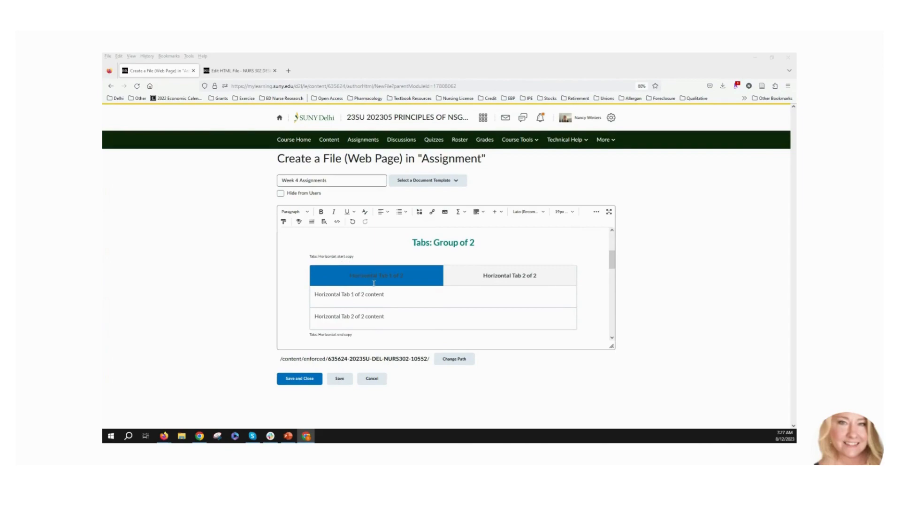
scroll(374, 283, "down", 2)
scroll(374, 284, "up", 2)
left_click(413, 243)
left_click_drag(418, 259, 353, 335)
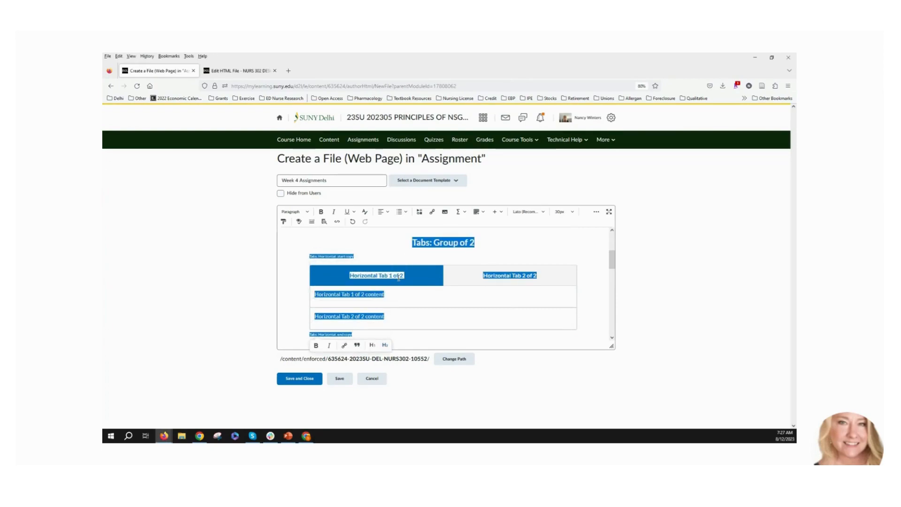
key("ctrl+v")
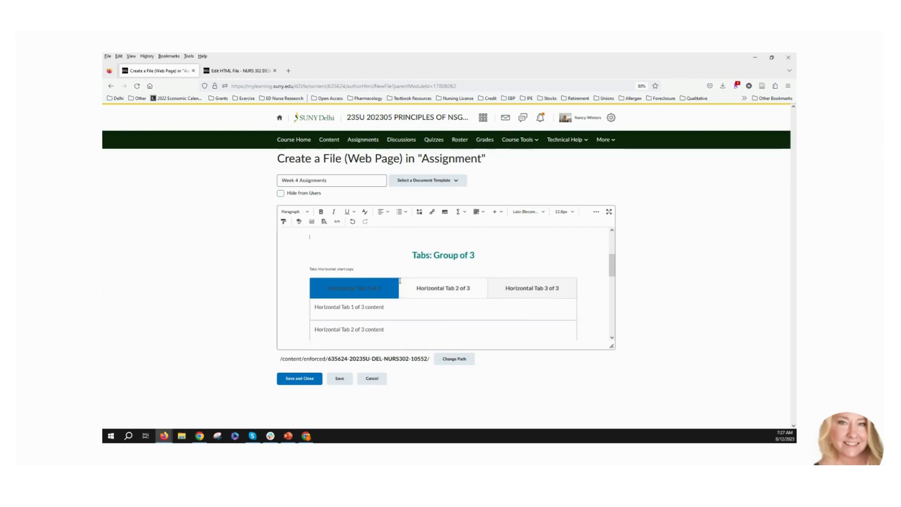
Delete the whole Tabs: Group of 4 section below the three-tab group, keeping the page's footer logo.
scroll(400, 280, "down", 1)
scroll(400, 280, "down", 2)
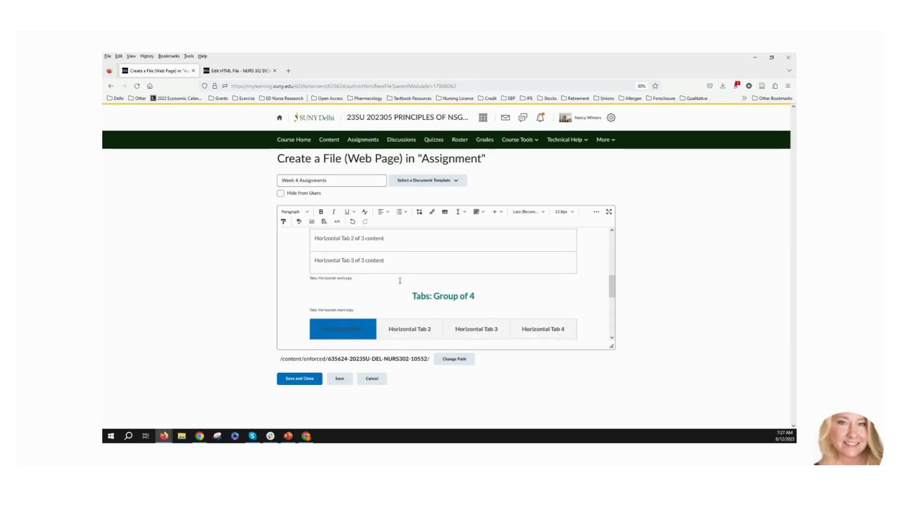
left_click_drag(409, 292, 428, 350)
left_click_drag(372, 277, 355, 272)
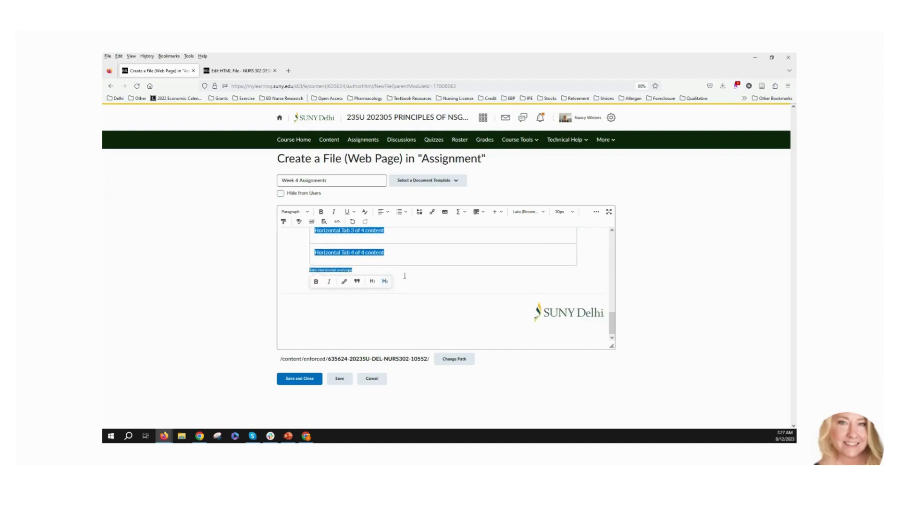
key("Delete")
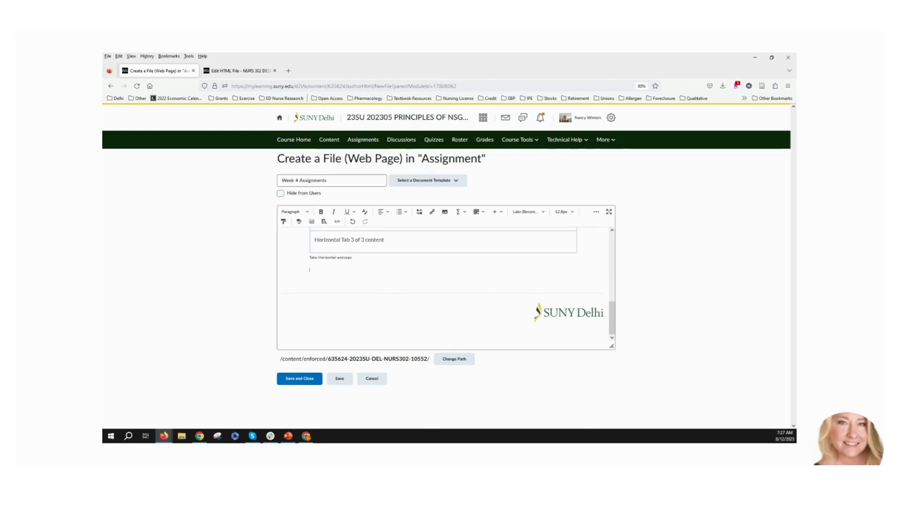
Remove the extra blank lines between the VoiceThread instructions paragraph and the Tabs: Group of 3 heading.
scroll(481, 285, "up", 8)
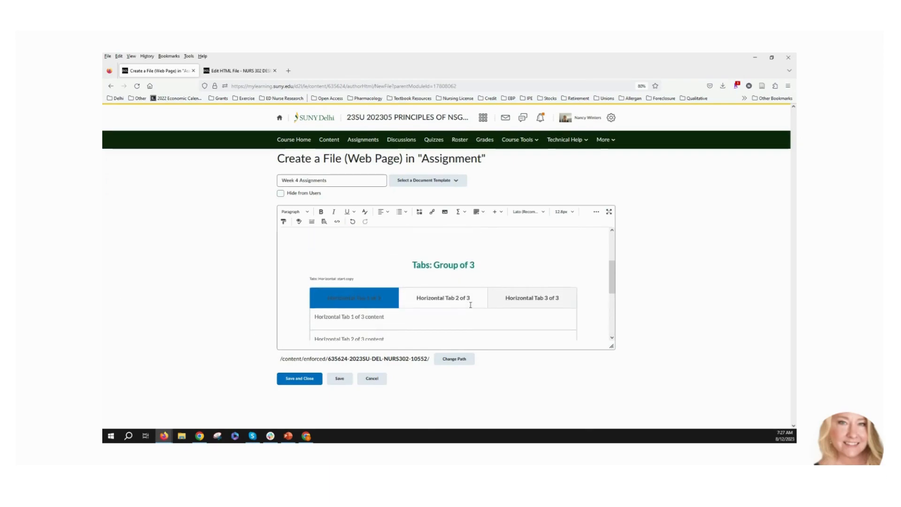
scroll(469, 305, "down", 3)
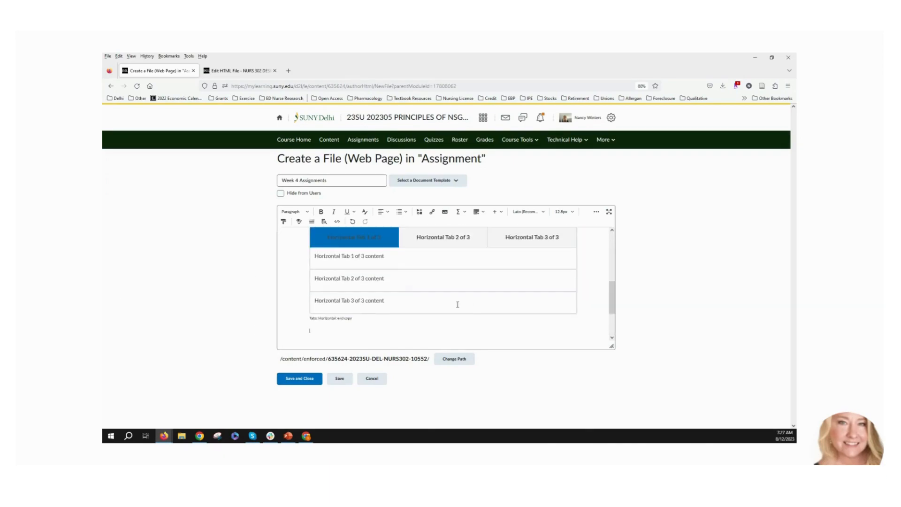
scroll(403, 296, "up", 1)
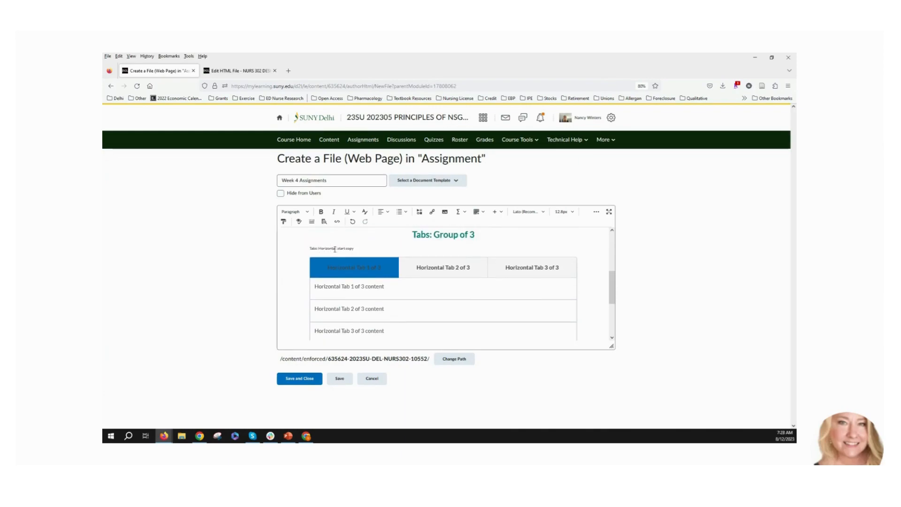
scroll(334, 319, "down", 1)
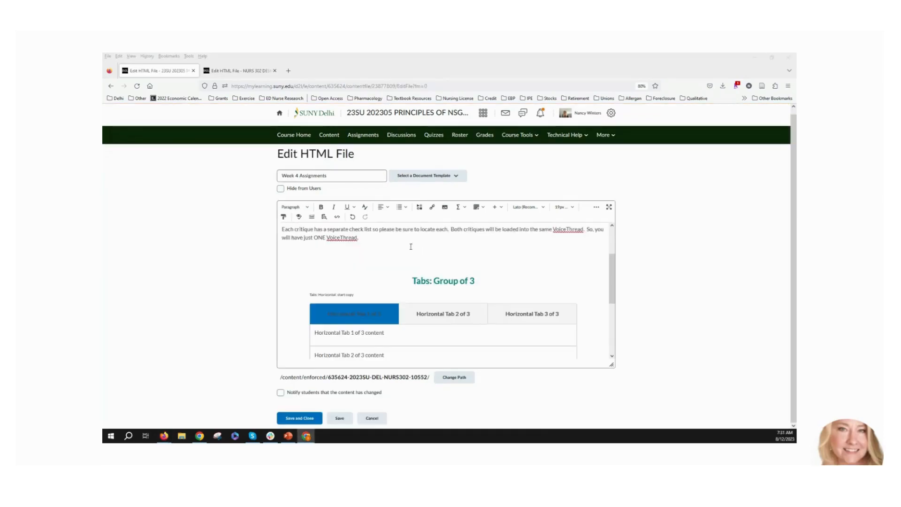
left_click(403, 240)
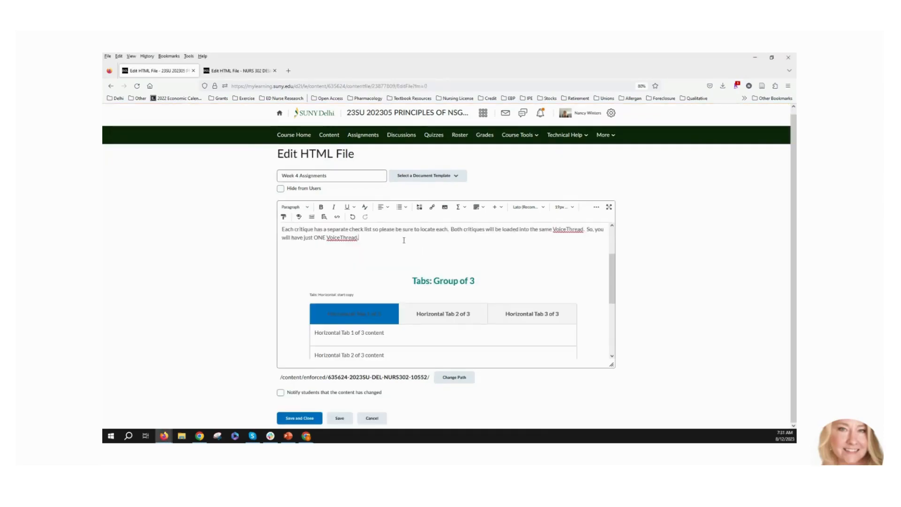
key("Delete")
key("Delete")
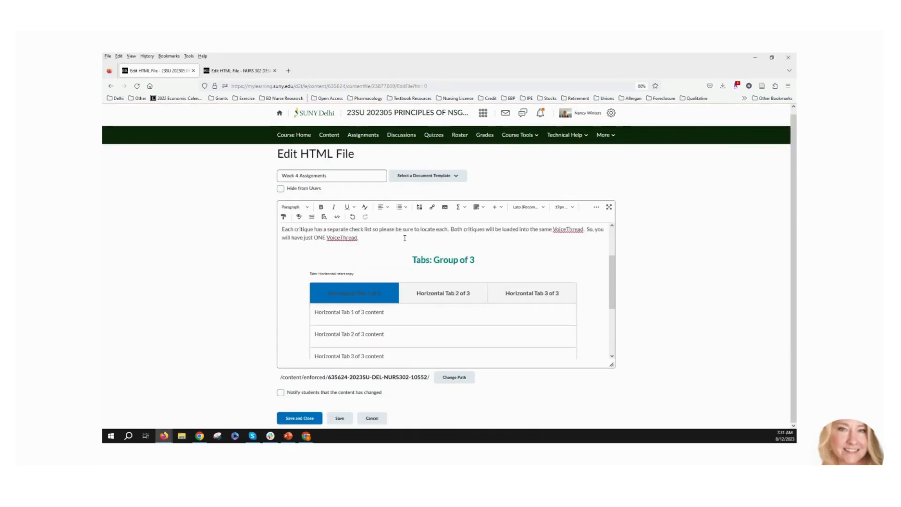
Delete the Tabs: Group of 3 heading and the blank line left between the VoiceThread instructions and the tab group.
left_click_drag(413, 259, 475, 259)
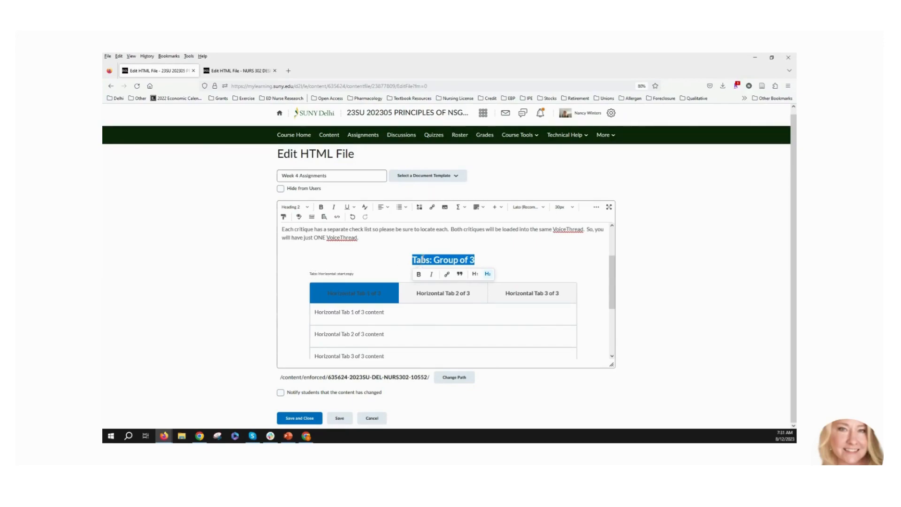
key("BackSpace")
left_click(364, 238)
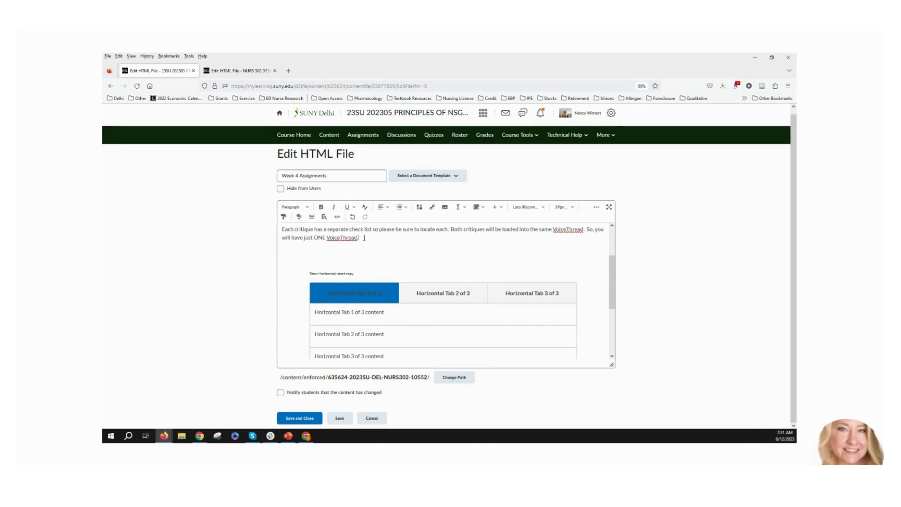
key("Delete")
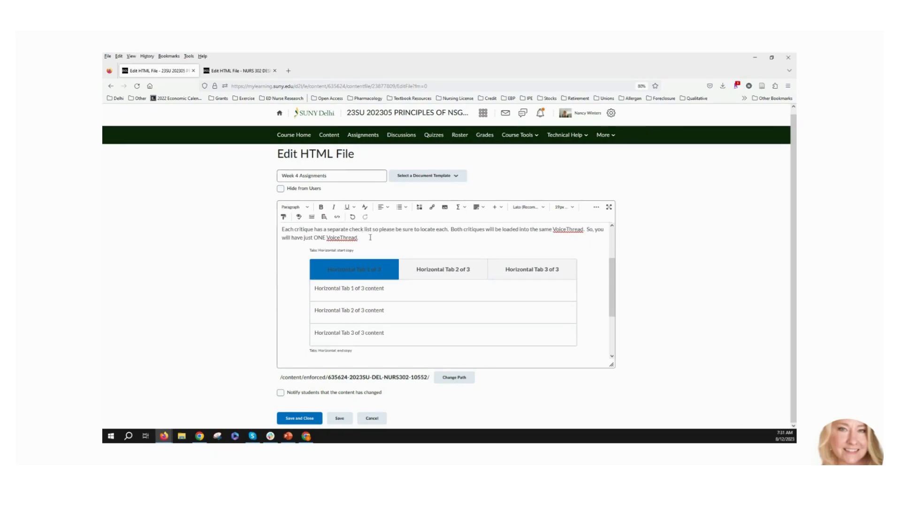
scroll(440, 293, "up", 1)
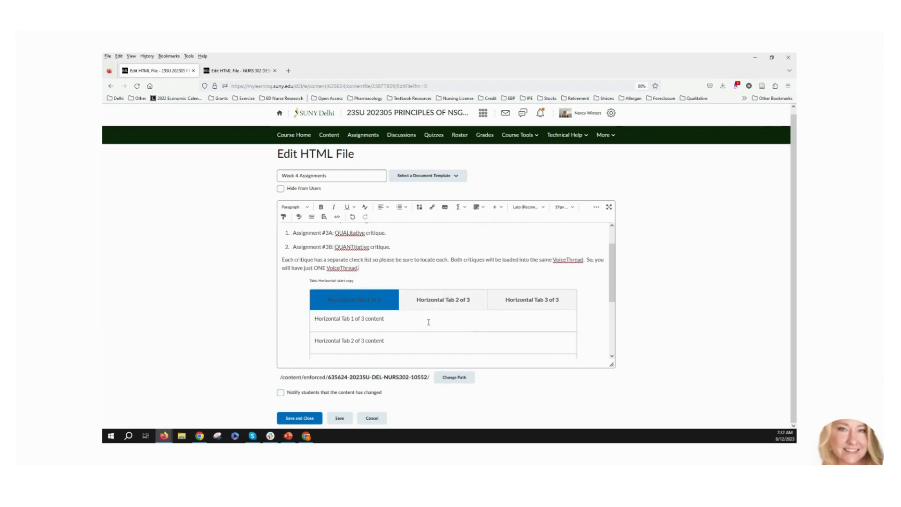
scroll(430, 321, "down", 1)
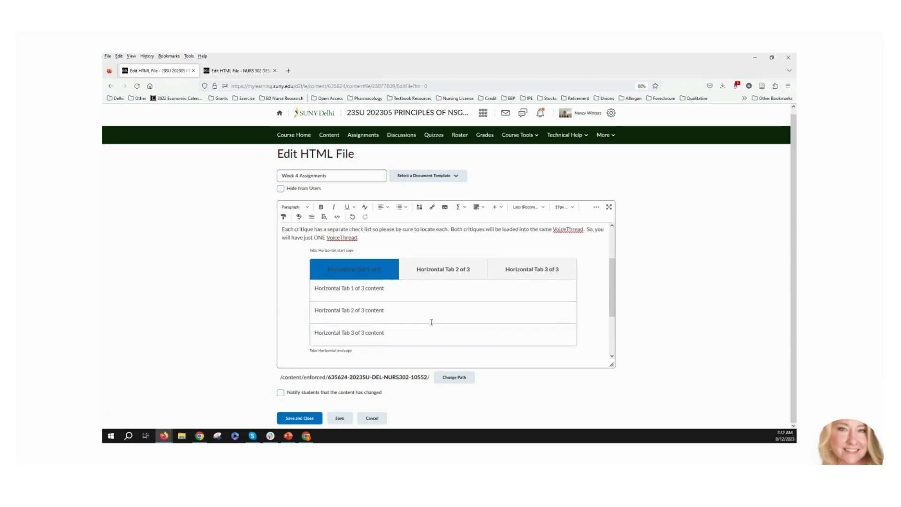
Rename the first horizontal tab as "Assignment 3a: QUALitative Critique".
left_click(331, 271)
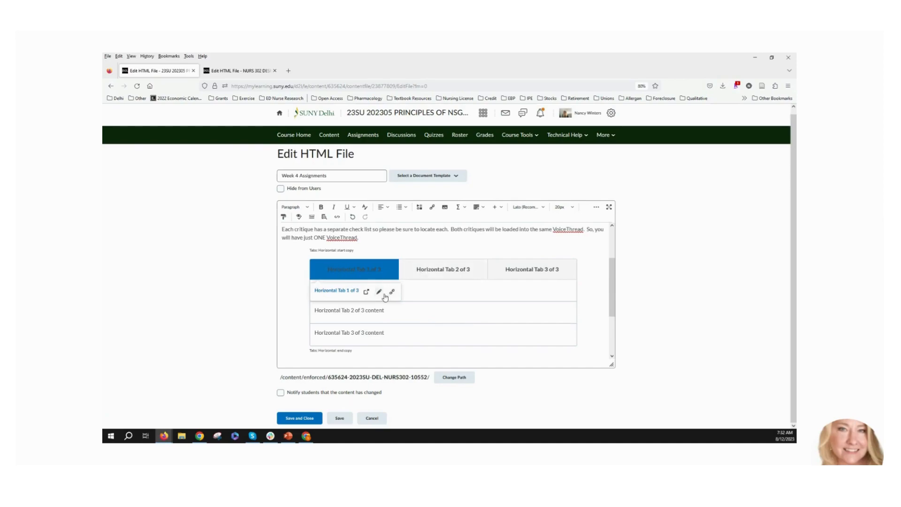
left_click_drag(327, 270, 382, 269)
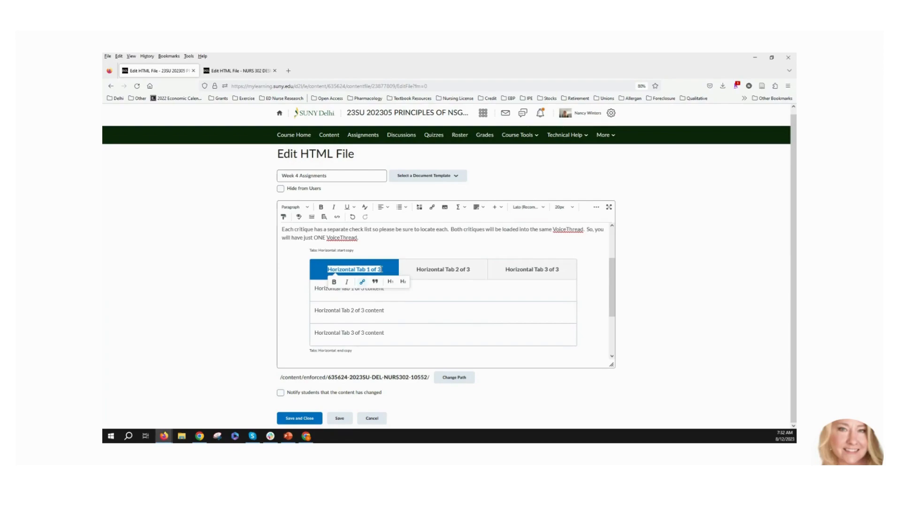
type("A")
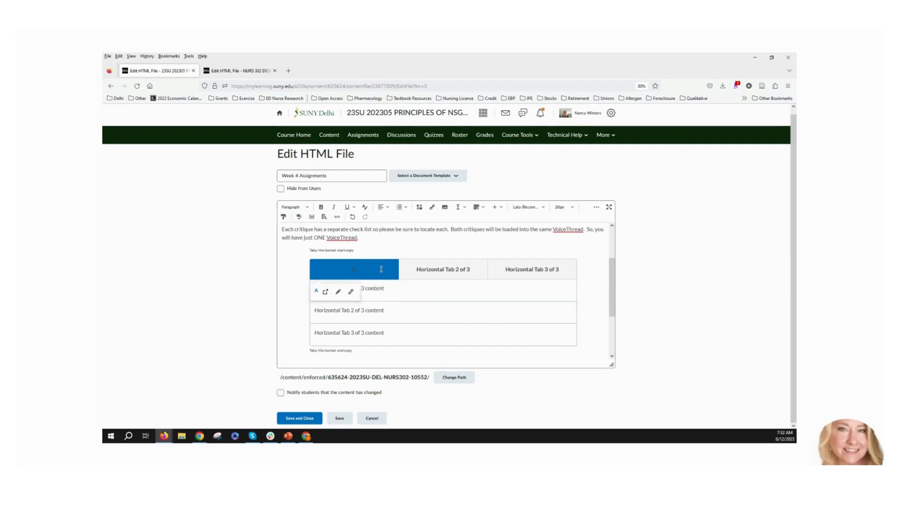
type("ssignment 3a:")
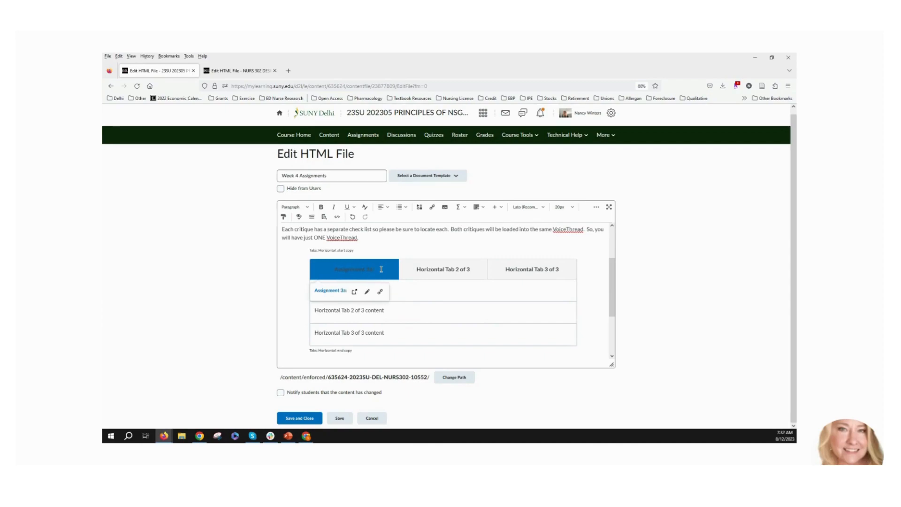
type(" QUALitative Critque")
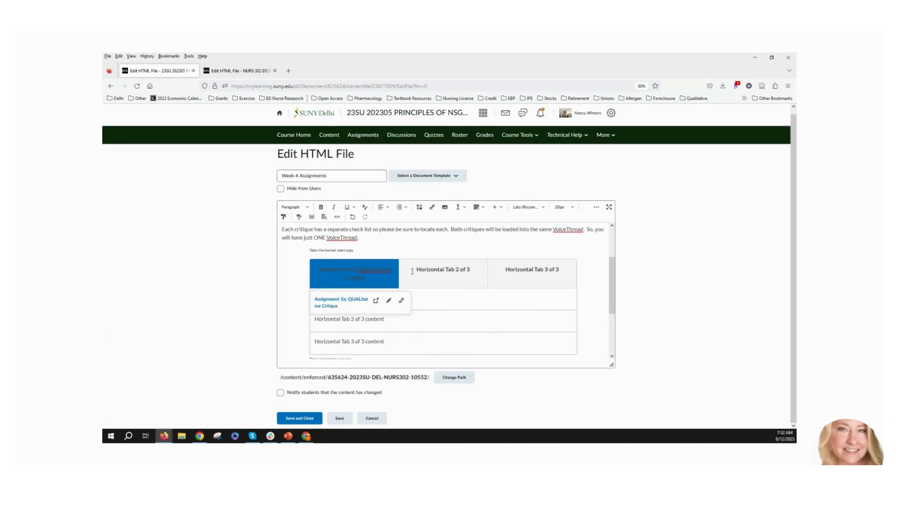
Rename the second horizontal tab as "Assignment 3b: QUANTitative Critique".
left_click_drag(416, 269, 470, 270)
type("A")
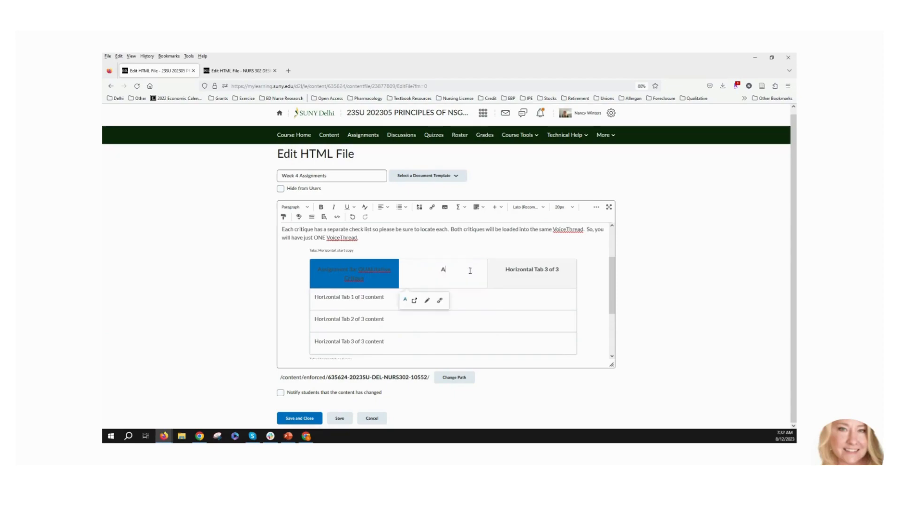
type("ssignment 3b: QUANTitative Critique")
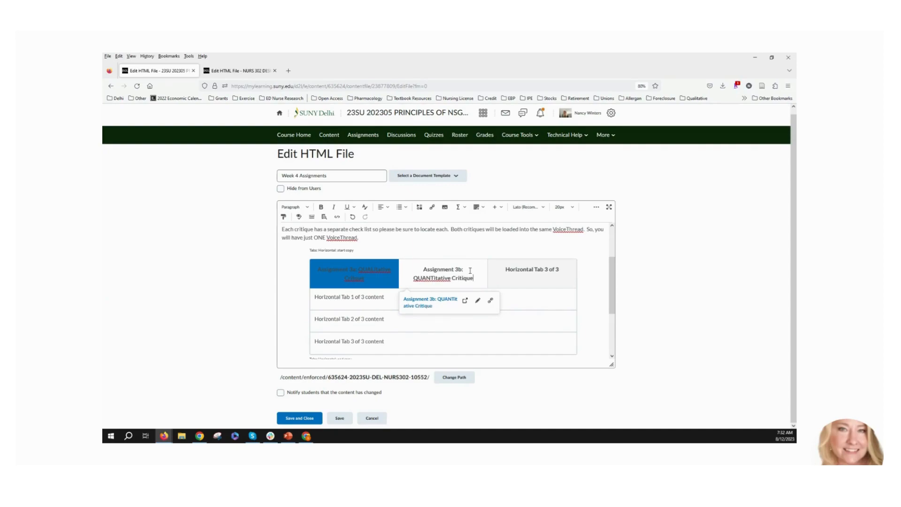
Rename the third horizontal tab as "VoiceThread Access Point".
left_click(511, 269)
left_click_drag(507, 269, 559, 270)
type("V")
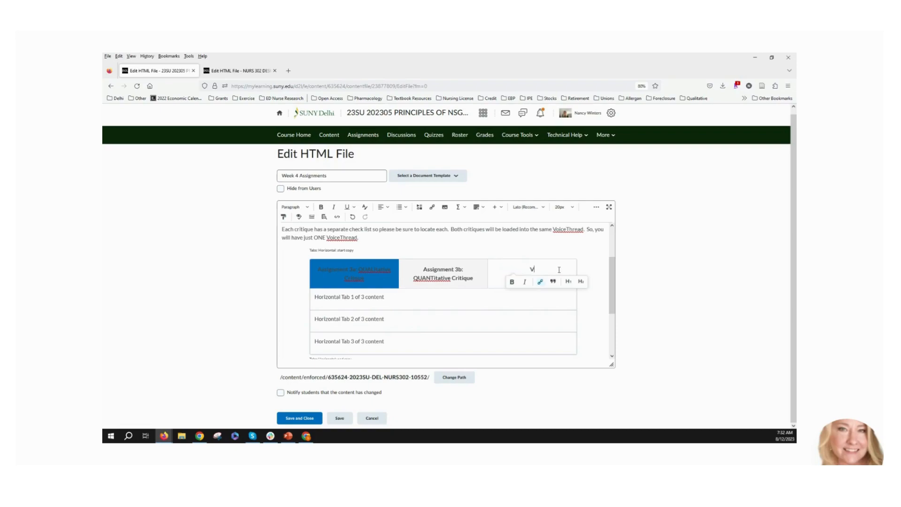
type("oiceThread Acc")
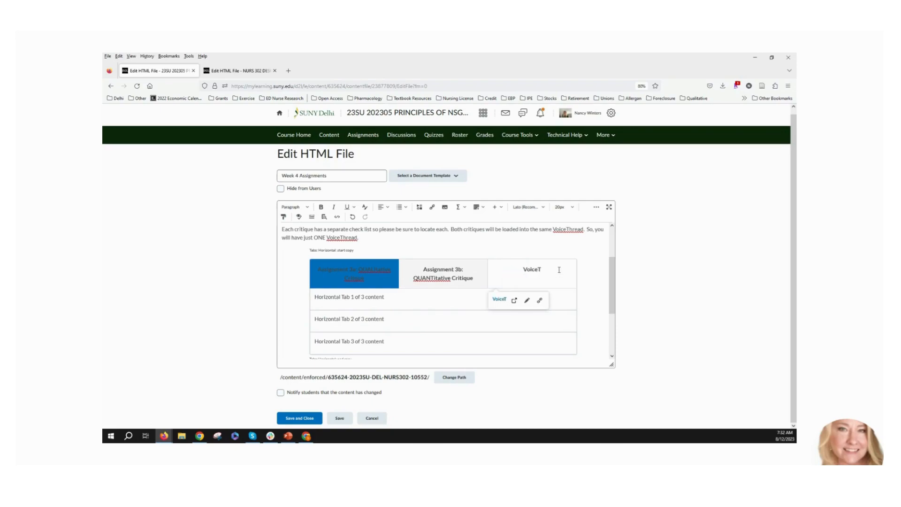
type("ess Point")
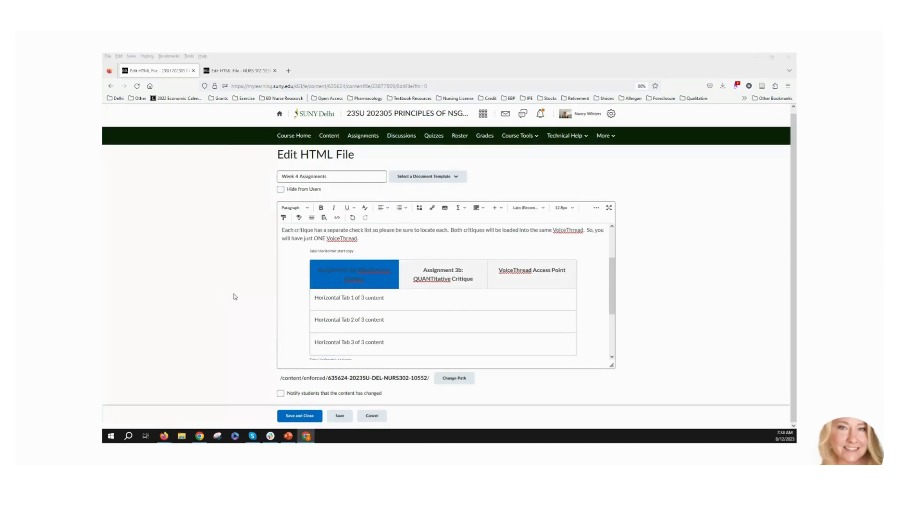
triple_click(314, 297)
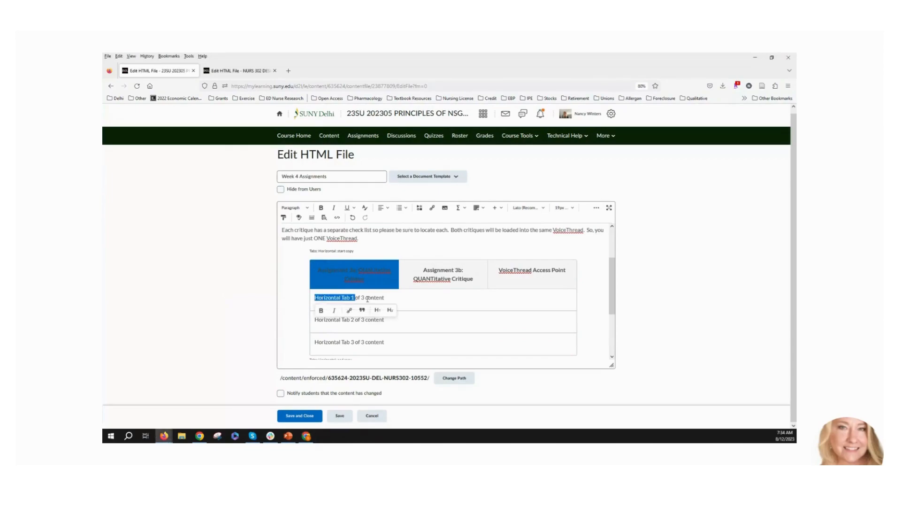
left_click(314, 321)
left_click_drag(315, 321, 380, 322)
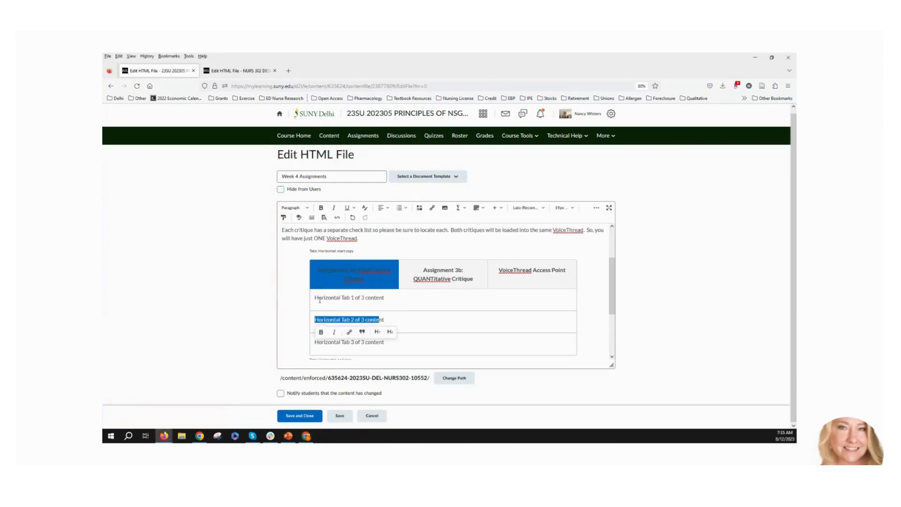
left_click_drag(314, 298, 387, 297)
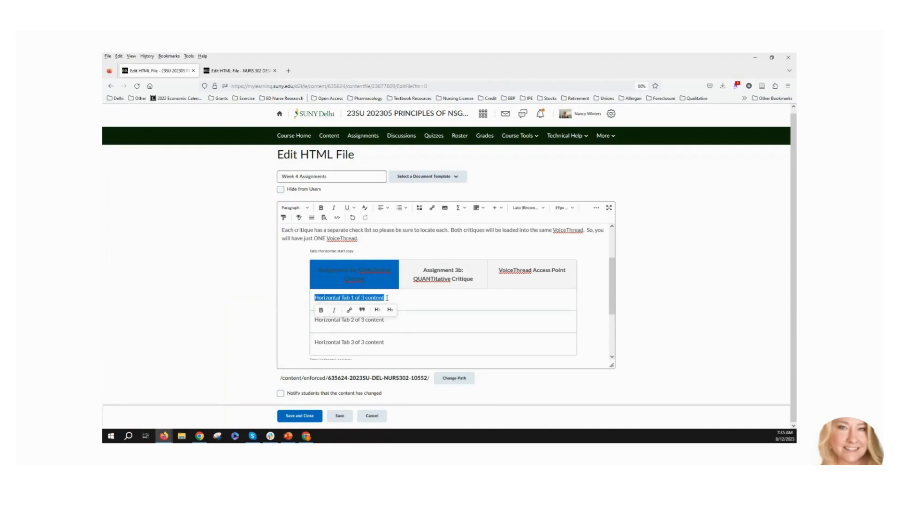
left_click(317, 320)
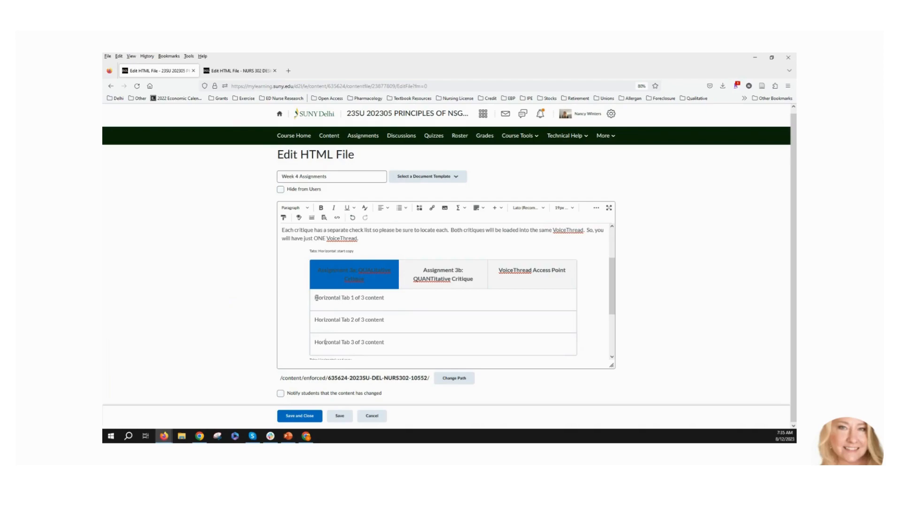
Replace the first tab's placeholder content with "Here is a link to the directions and rubric for Assignment 3a: Qualitative Critique.".
left_click_drag(314, 297, 384, 297)
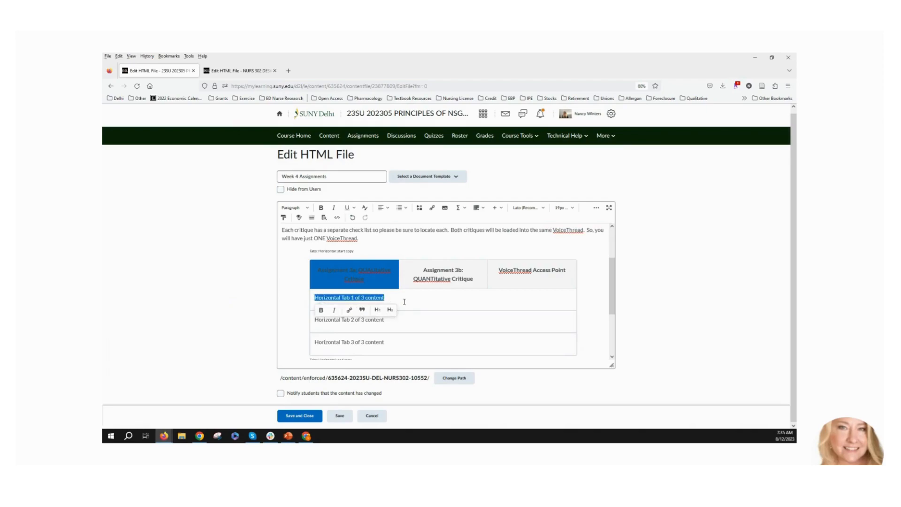
type("He")
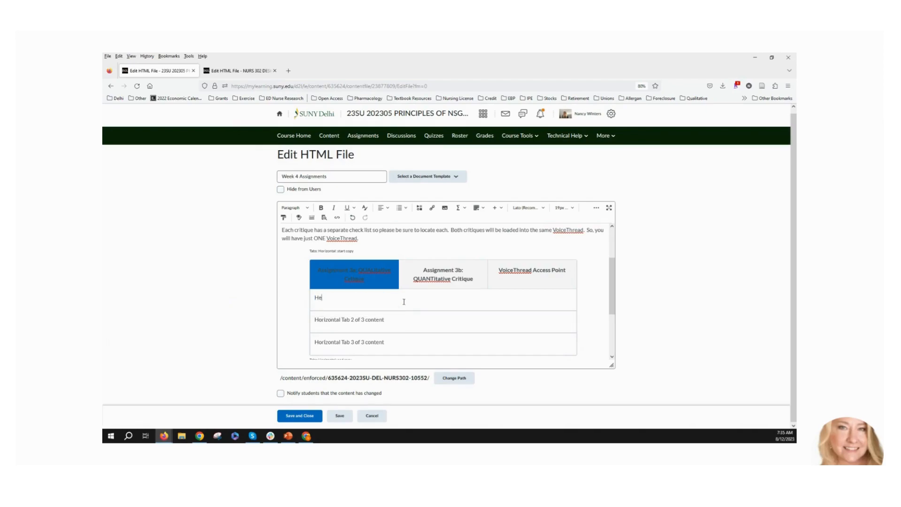
type("re is a link to the directions and rubric for assignment 3a: Qualitativ")
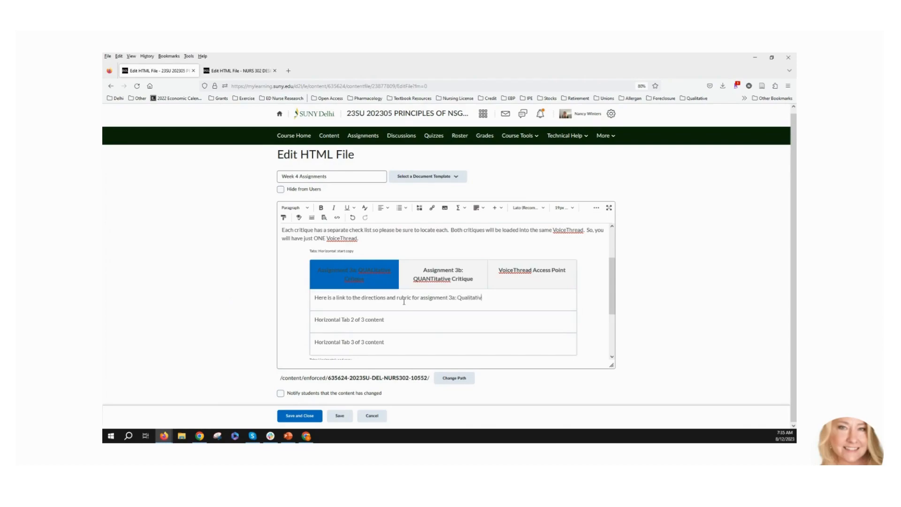
type("e Critiqu")
key("Delete")
type("A")
Link the text "Assignment 3a: Qualitative Critique" to the course's Assignment #3A QUALitative Research Critique, and save and close the page.
left_click_drag(337, 297, 355, 299)
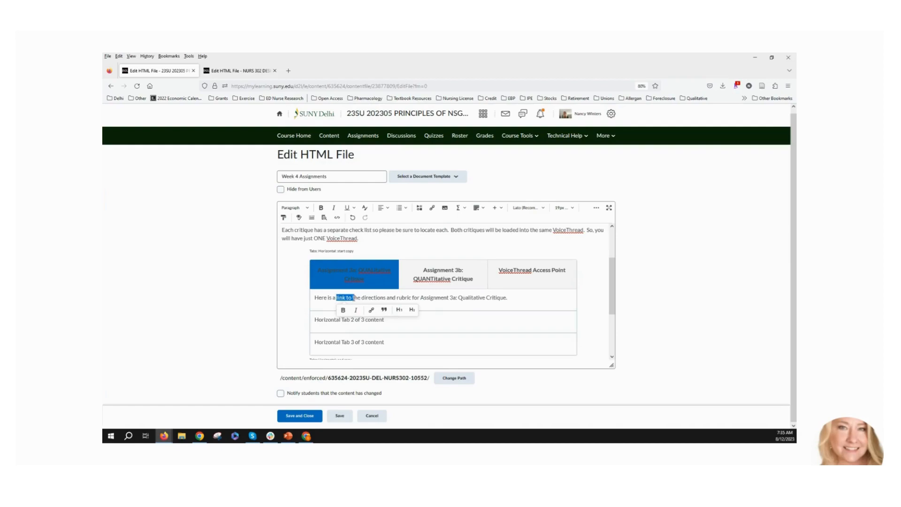
left_click(458, 297)
left_click_drag(422, 298, 505, 299)
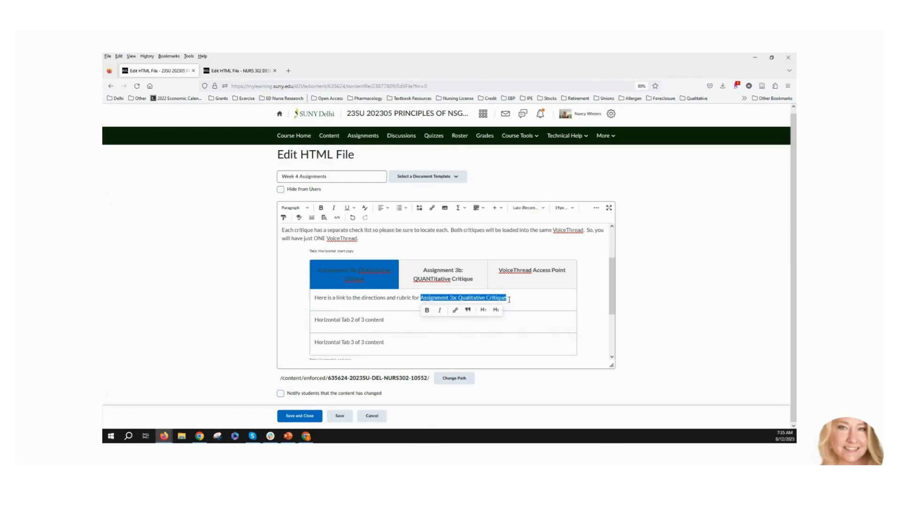
left_click(433, 208)
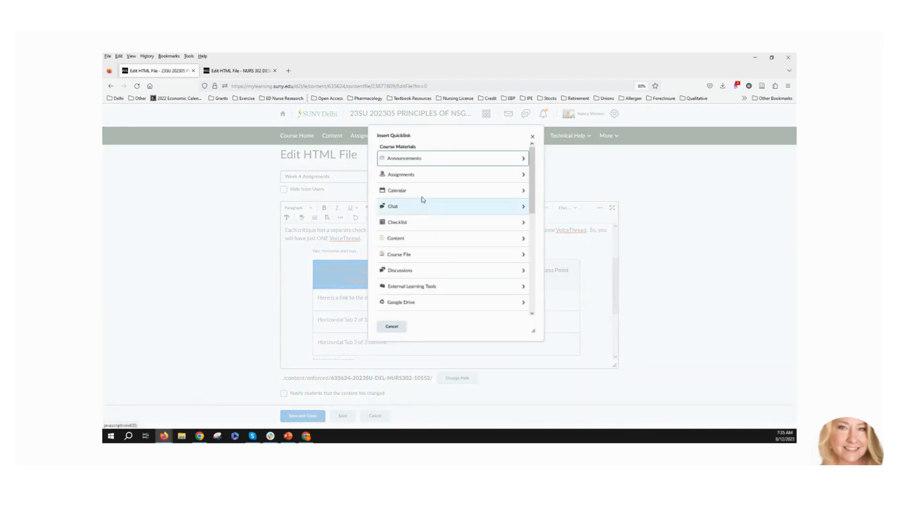
left_click(518, 177)
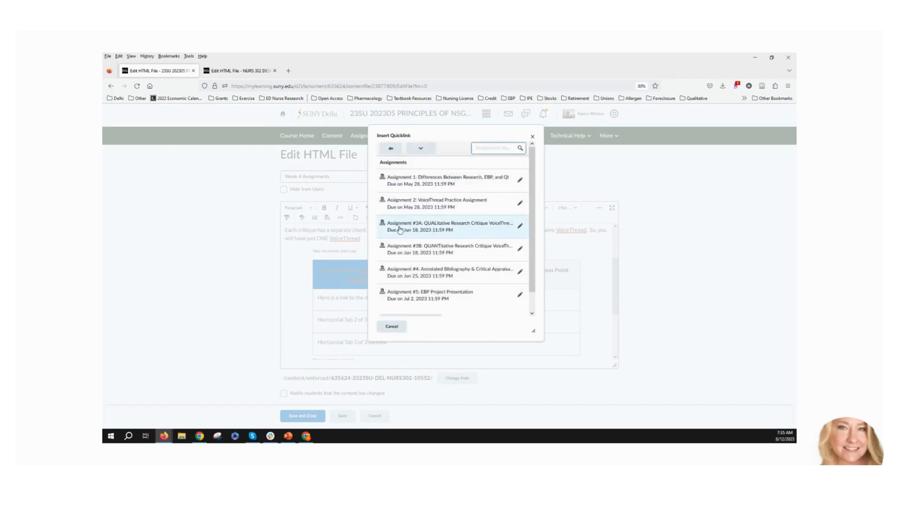
left_click(451, 227)
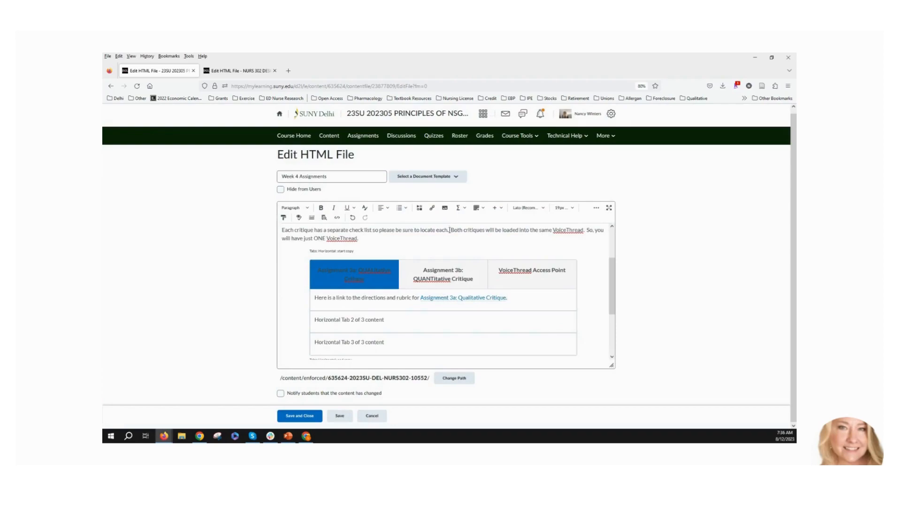
left_click(300, 416)
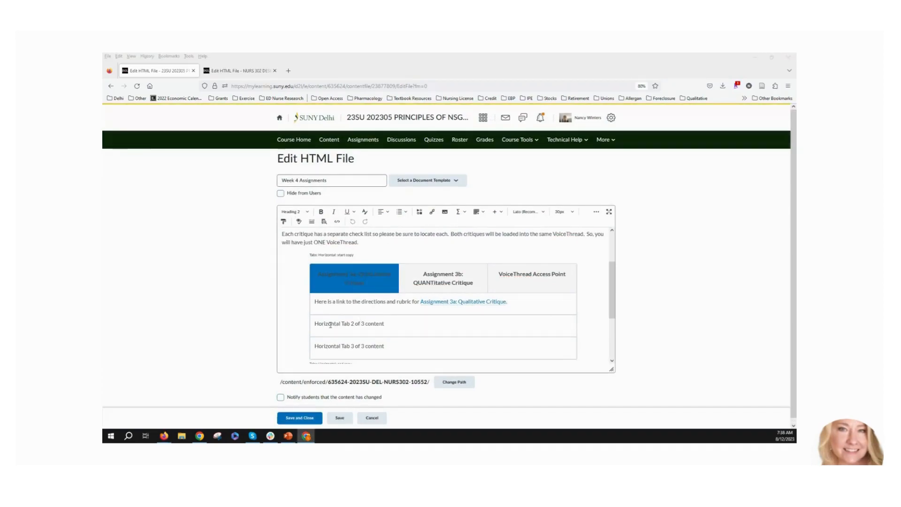
Replace the second tab's placeholder content with "Here is a link to the directions and rubric for Assignment 3b: Quantitative Critique.".
left_click_drag(316, 324, 383, 324)
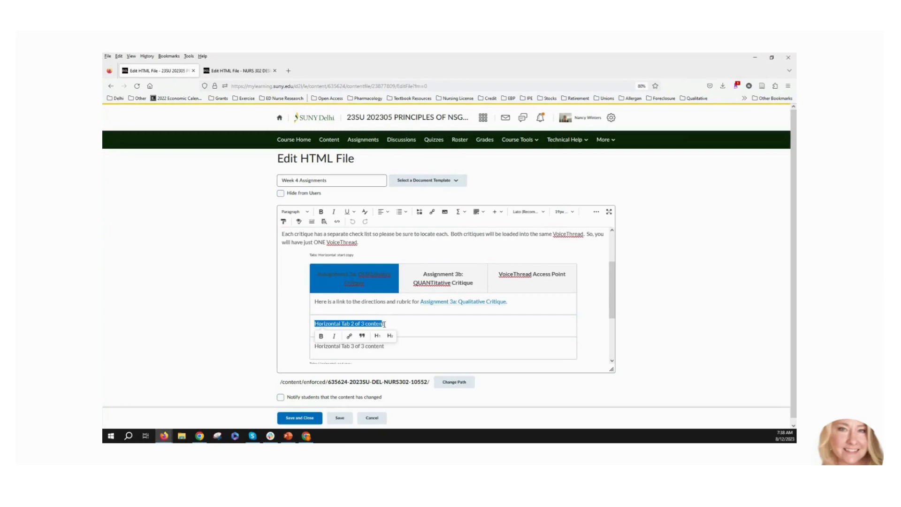
type("Here is")
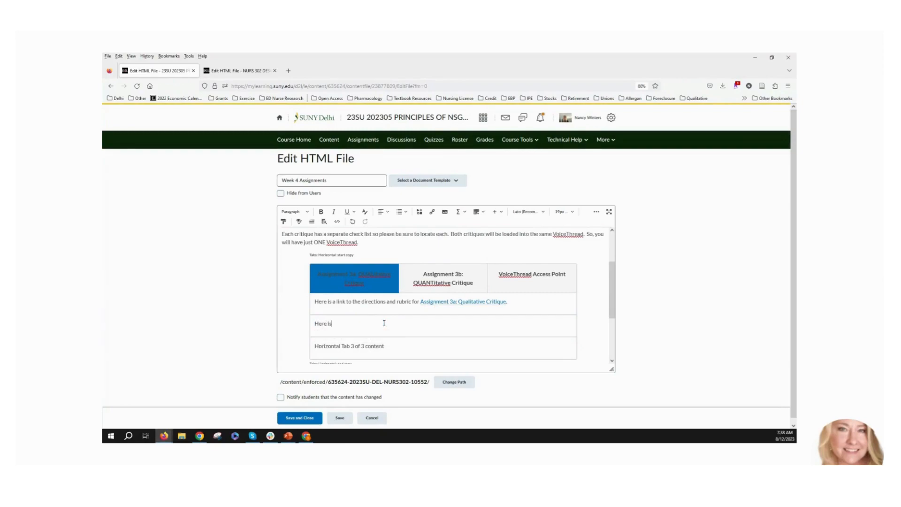
type(" a link to the di")
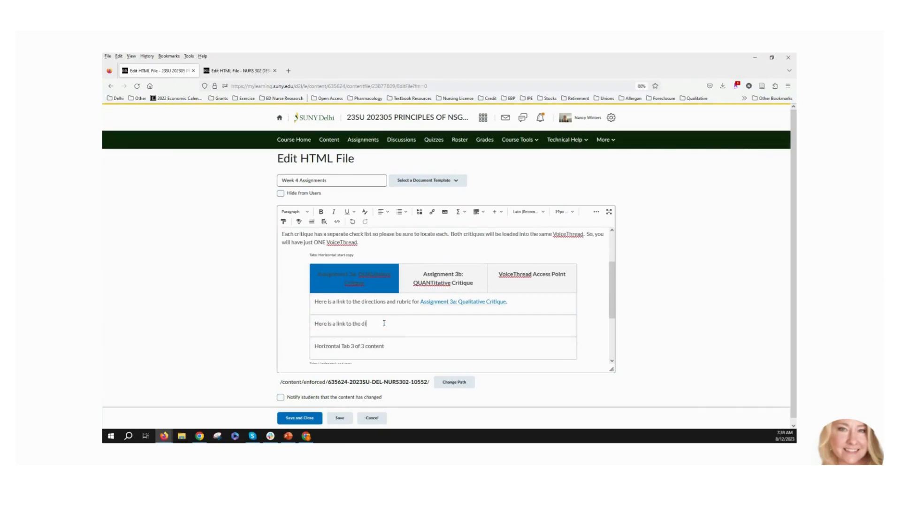
type("rections and rubric f")
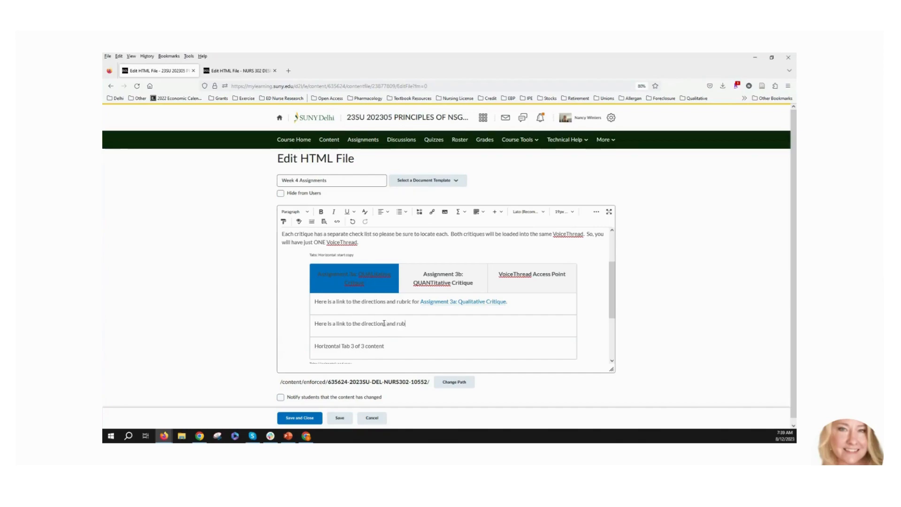
key("BackSpace")
key("BackSpace")
key("BackSpace")
type("or Assignment 3b: Quantitative Critique.")
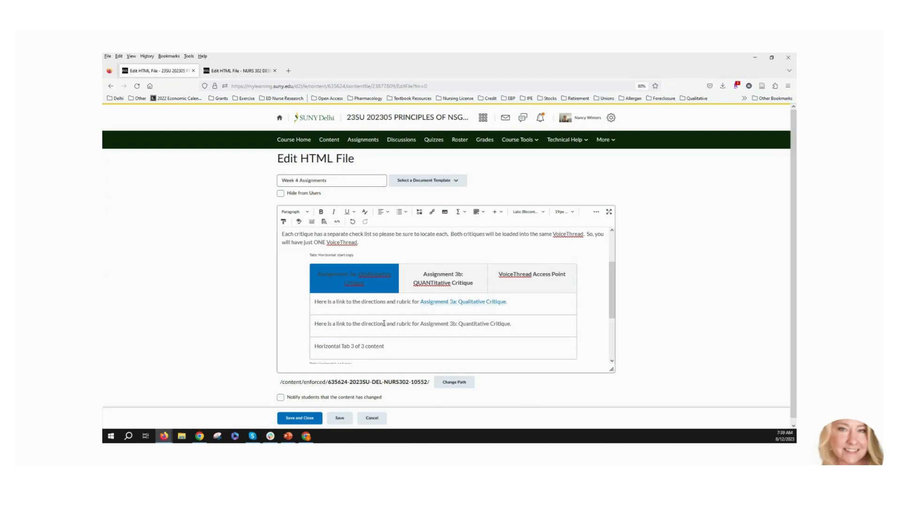
Link the text "Assignment 3b: Quantitative Critique" in the second tab to the course's Assignment #3B QUANTitative Research Critique.
left_click_drag(421, 324, 510, 323)
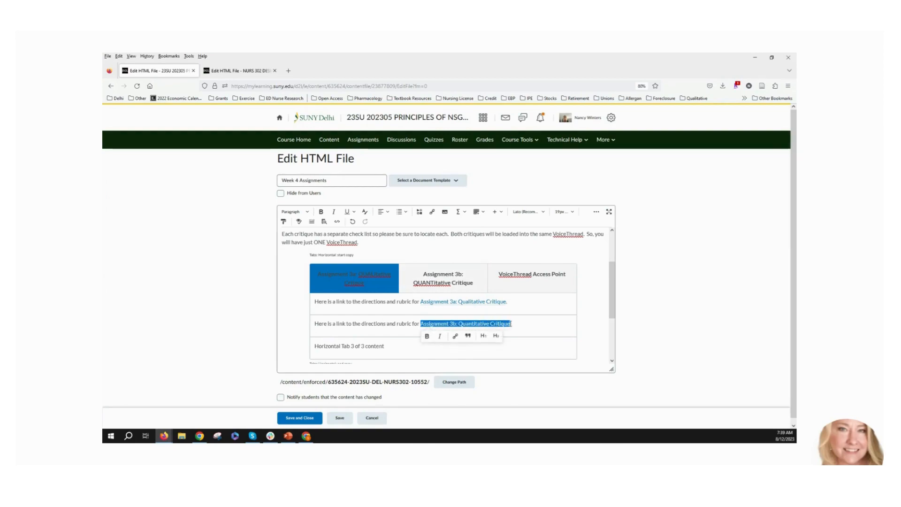
left_click(432, 211)
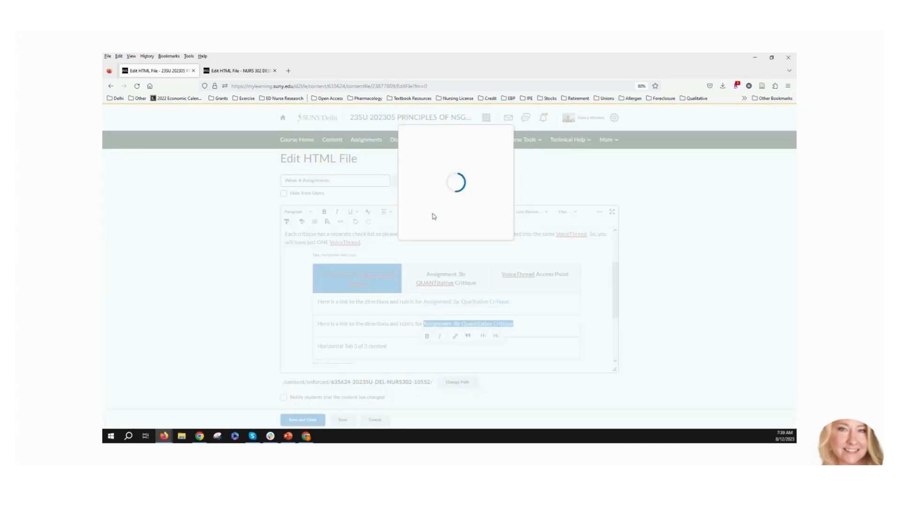
left_click(421, 175)
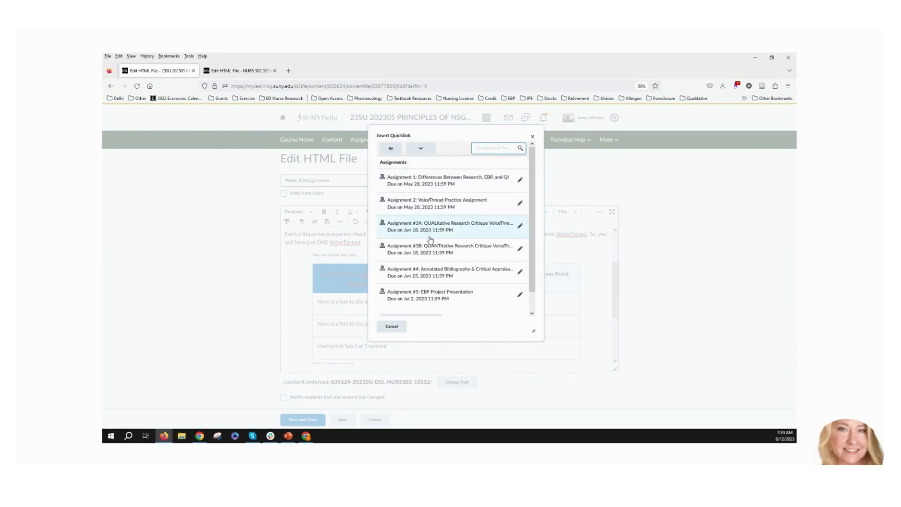
left_click(443, 249)
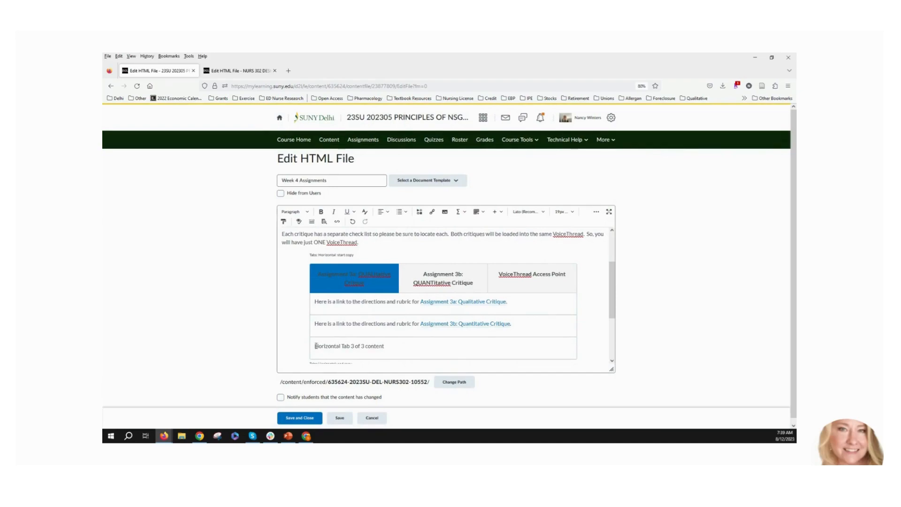
Replace the third tab's placeholder content with "Here is a quick link to access VoiceThread".
left_click_drag(315, 346, 385, 346)
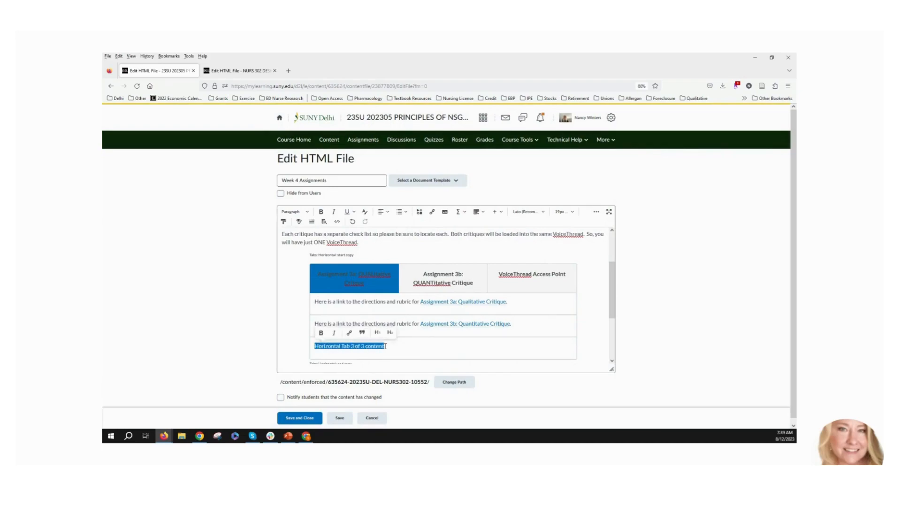
type("Here is")
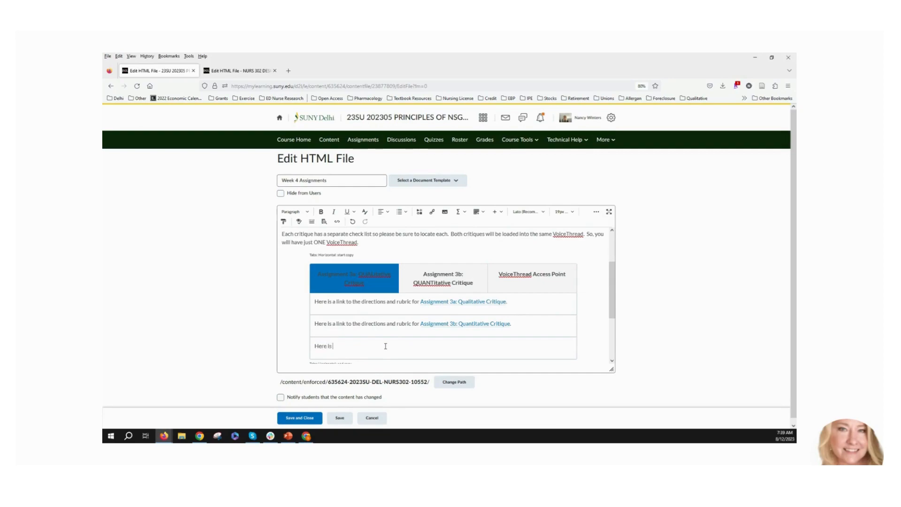
type(" a quick link to access VoiceThrea")
type("d")
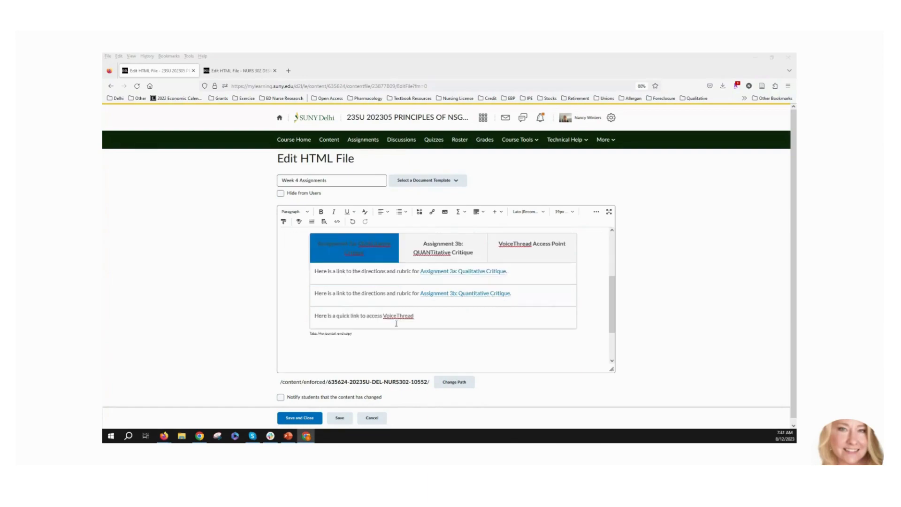
Replace the word "VoiceThread" in the third tab with a VoiceThread Course View quicklink named "Week 4 Critiques", and save and close the page.
left_click_drag(383, 315, 414, 316)
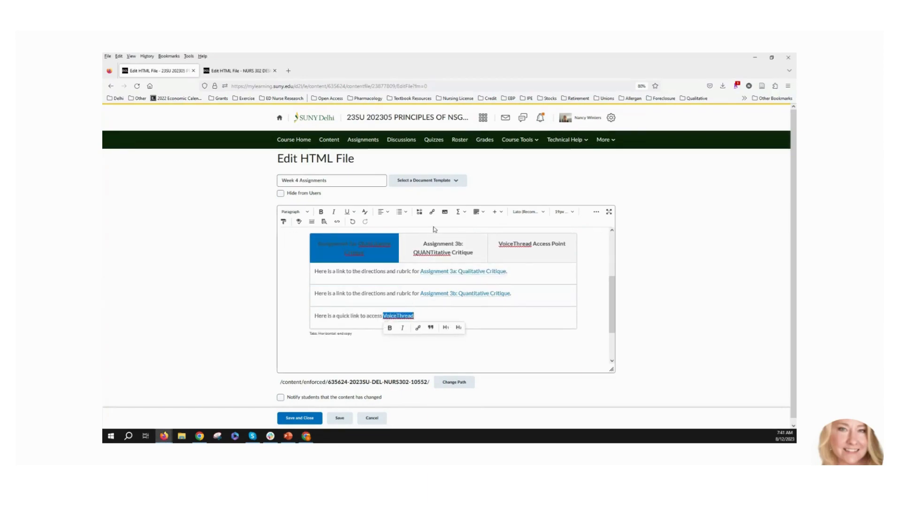
left_click(432, 214)
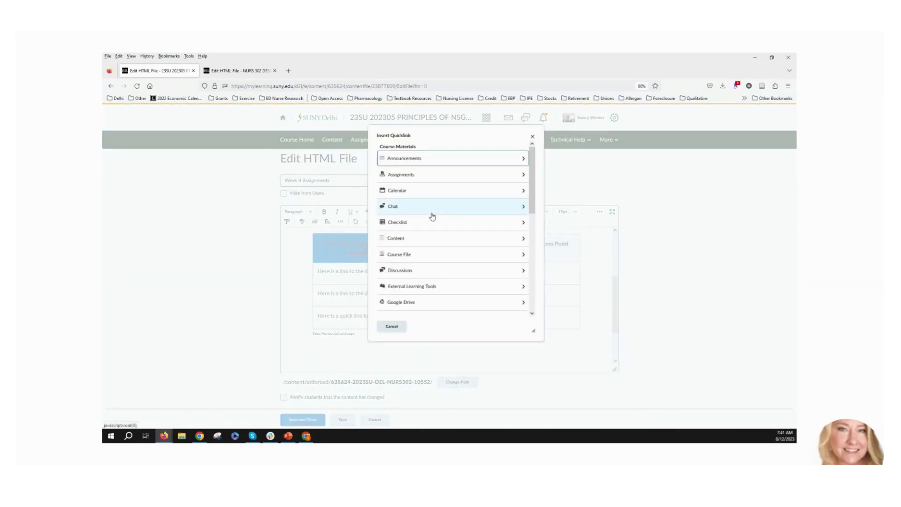
scroll(462, 217, "down", 5)
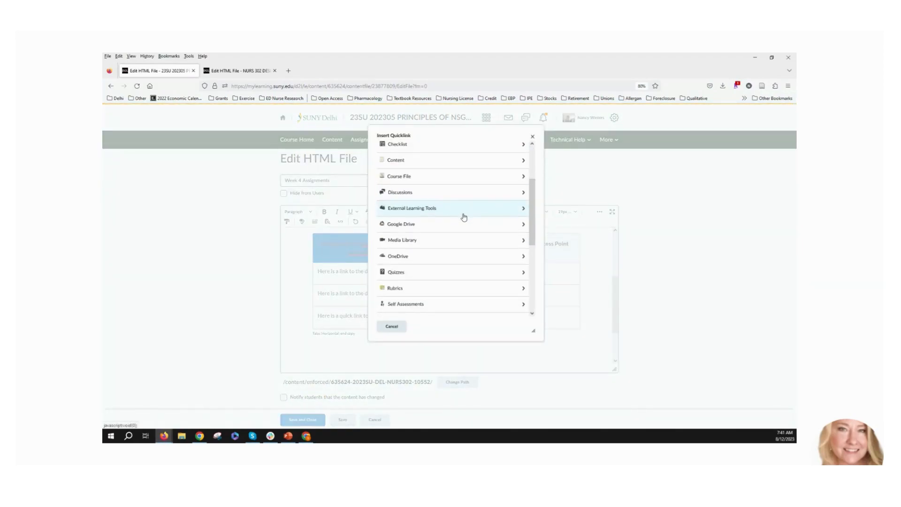
scroll(462, 218, "down", 2)
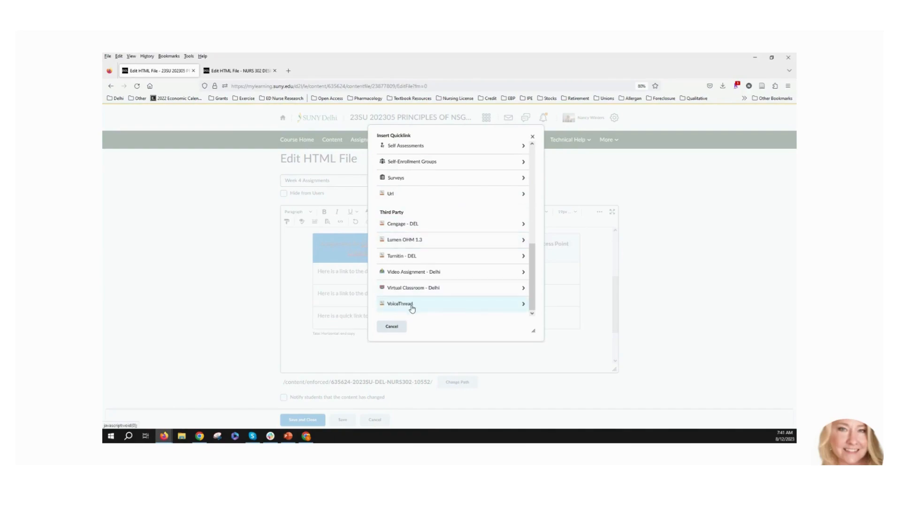
left_click(433, 308)
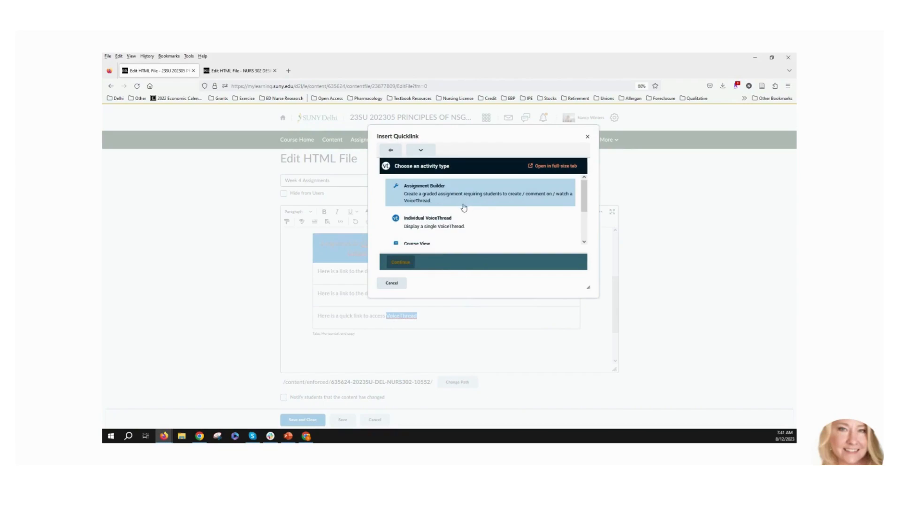
scroll(464, 207, "down", 1)
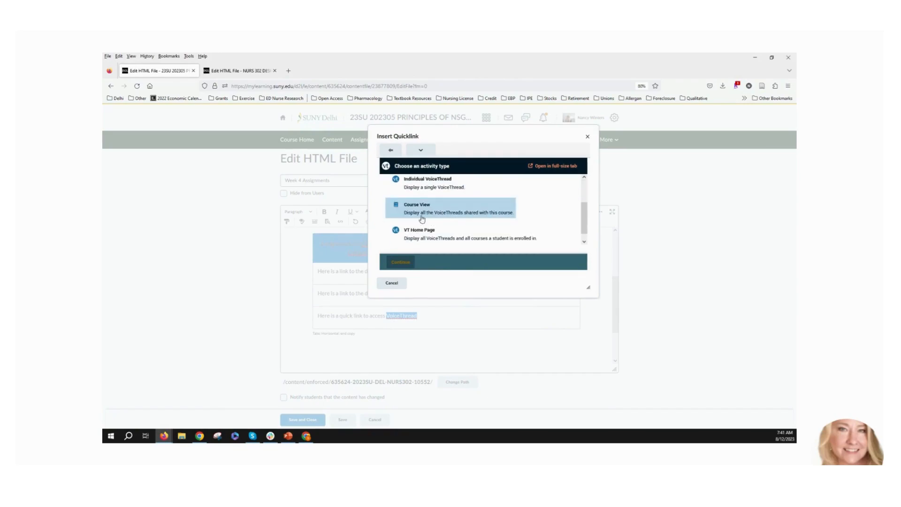
left_click(456, 210)
left_click(398, 192)
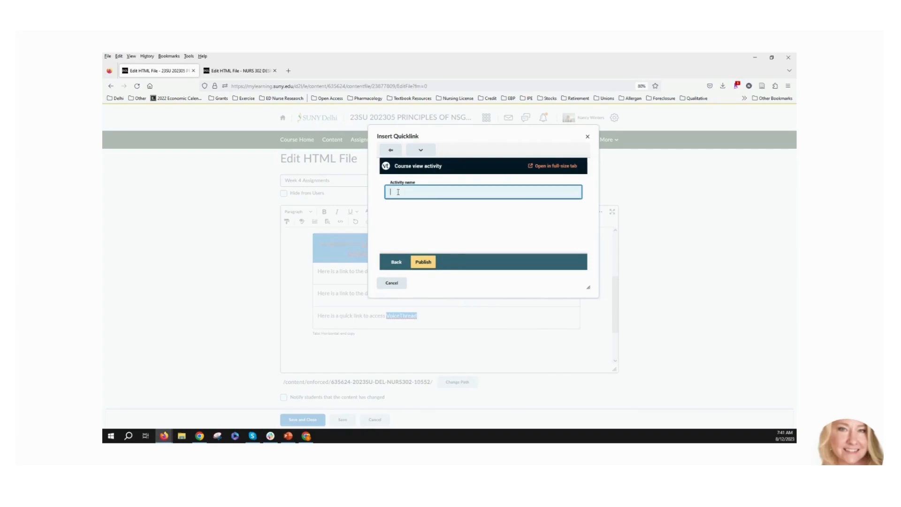
type("Week 4 Critiques")
left_click(433, 263)
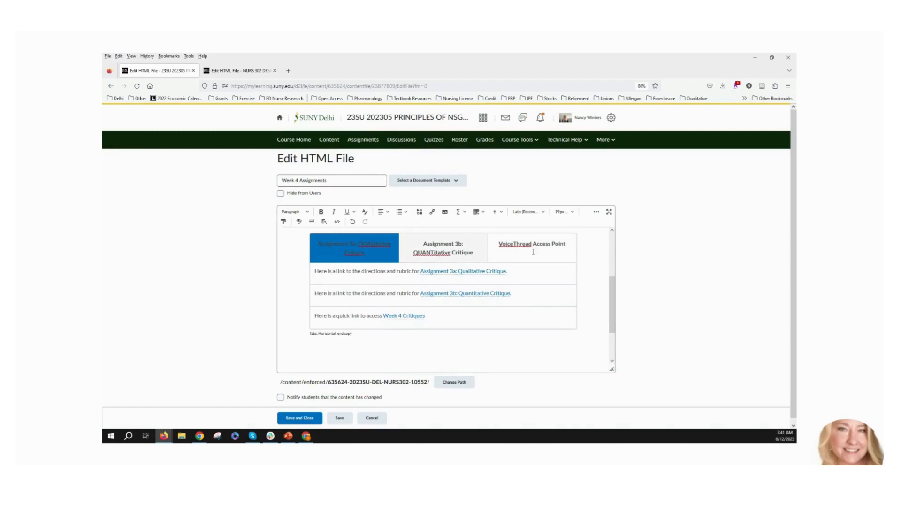
left_click(435, 316)
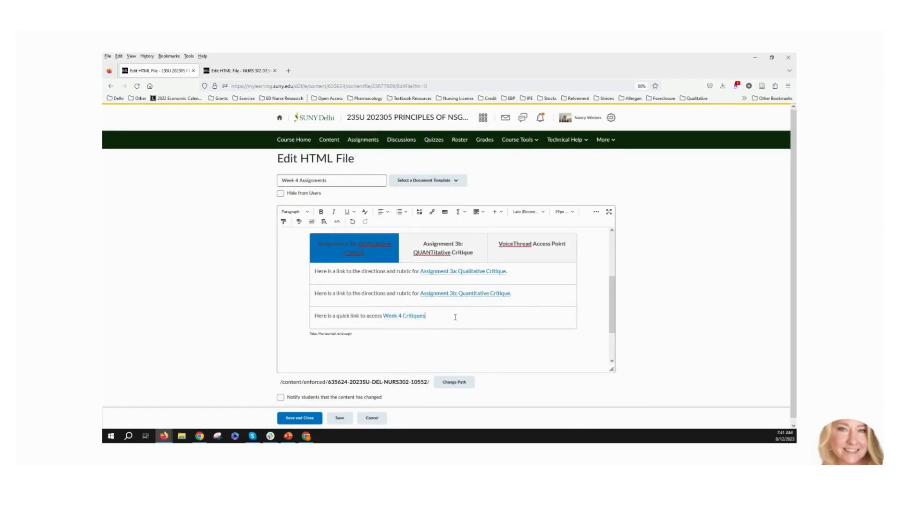
left_click(303, 418)
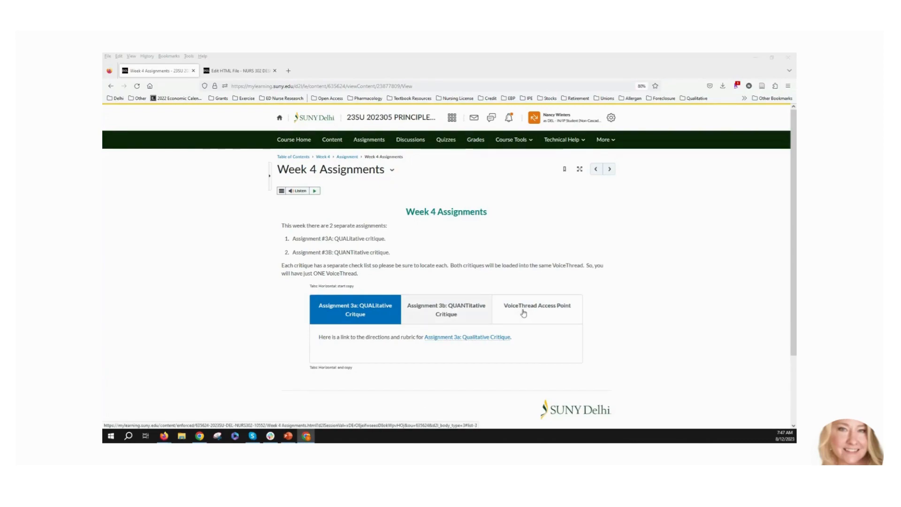
Check each tab of the Week 4 Assignments page in the student view and read through the linked Assignment 3a directions.
left_click(452, 311)
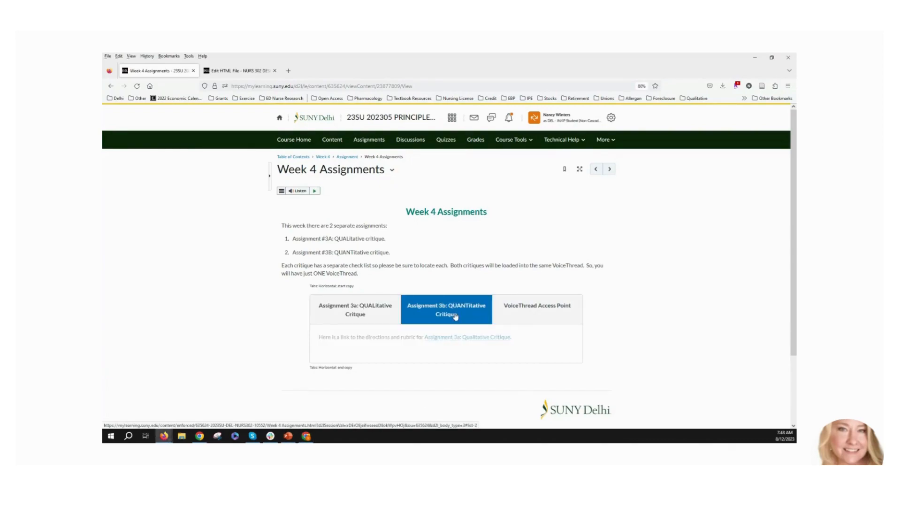
left_click(527, 312)
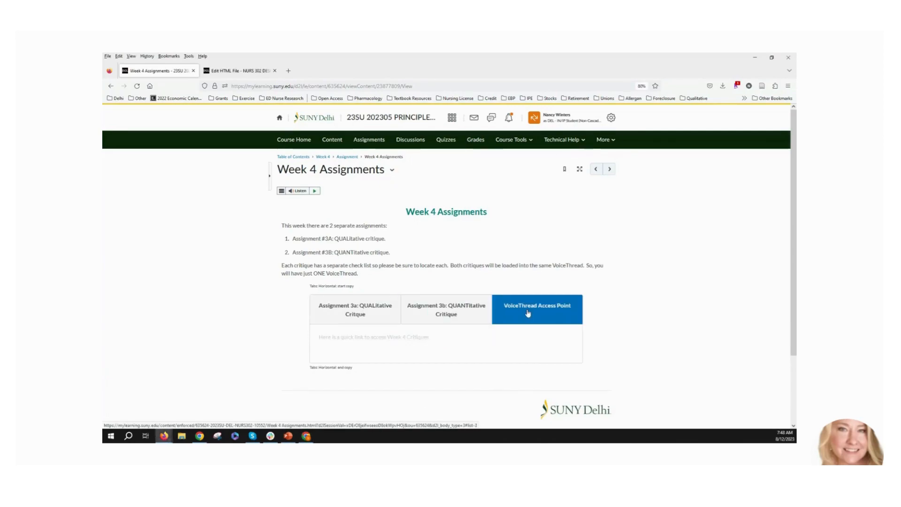
left_click(373, 315)
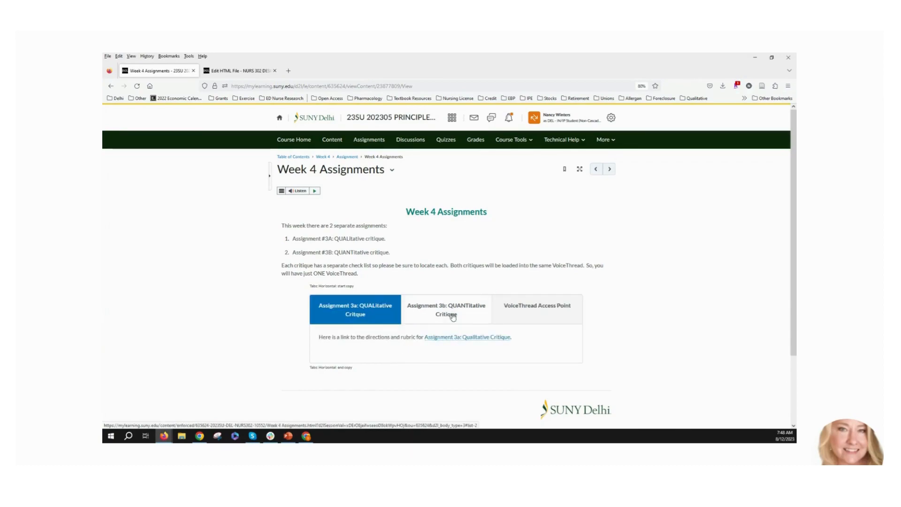
left_click(449, 314)
left_click(369, 315)
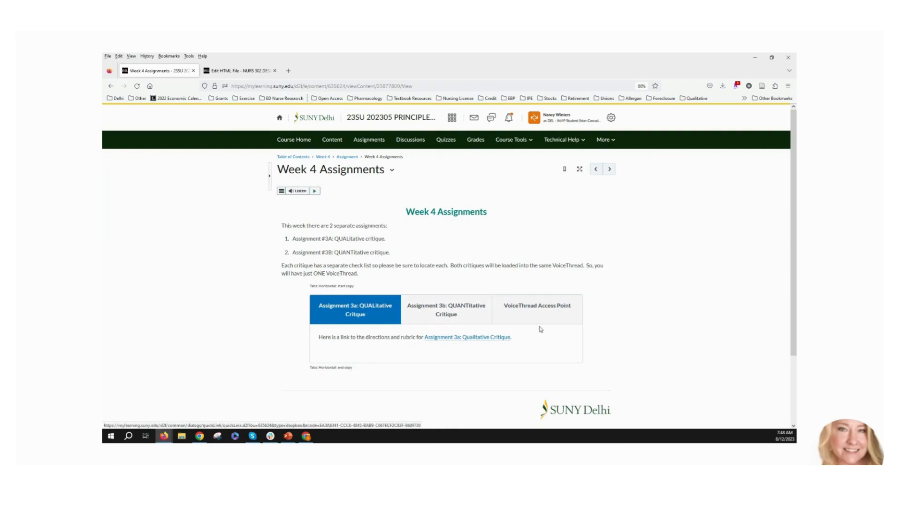
left_click(463, 338)
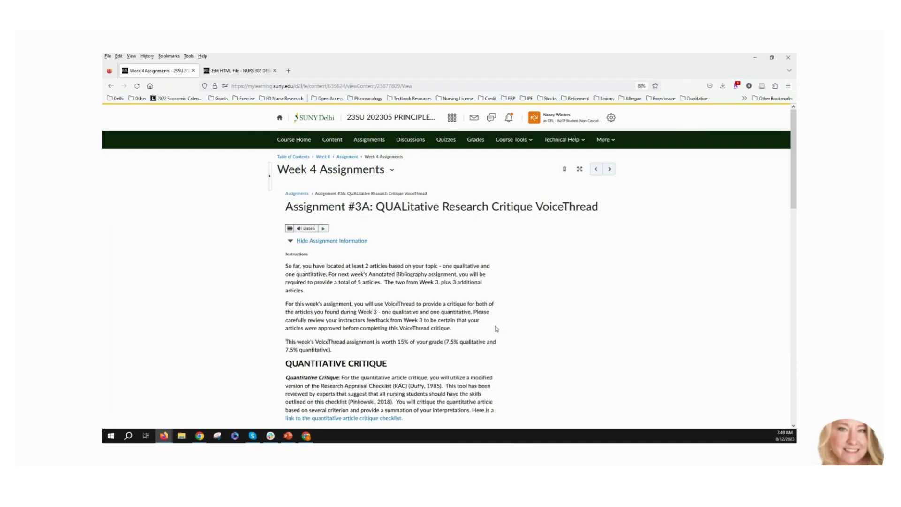
scroll(496, 328, "down", 5)
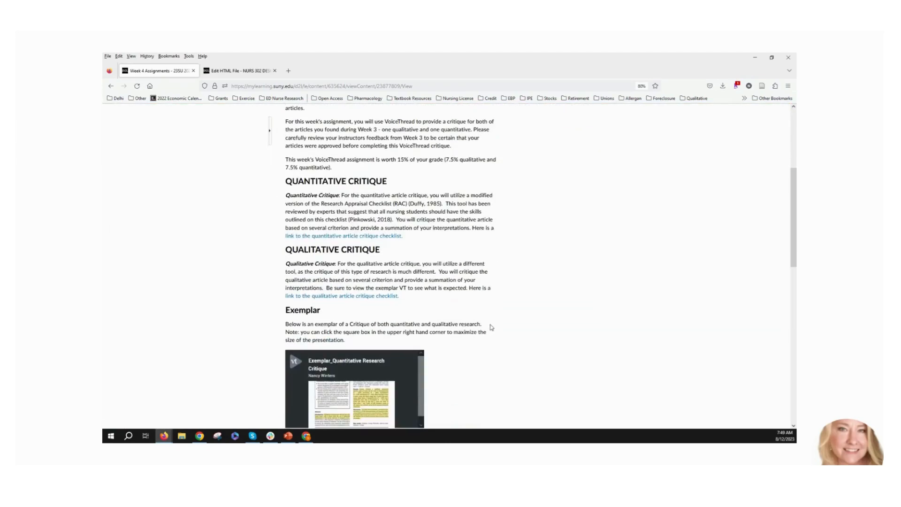
scroll(492, 327, "down", 6)
scroll(489, 327, "down", 6)
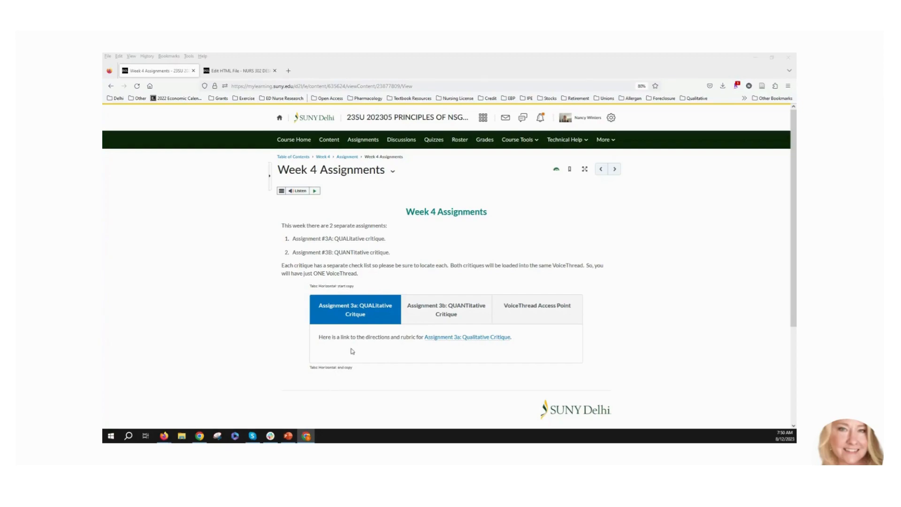
Reopen the Week 4 Assignments page for editing and delete the text "Tabs: Horizontal: start copy" from its source code.
scroll(436, 336, "down", 1)
scroll(427, 334, "up", 1)
left_click(392, 172)
left_click(408, 200)
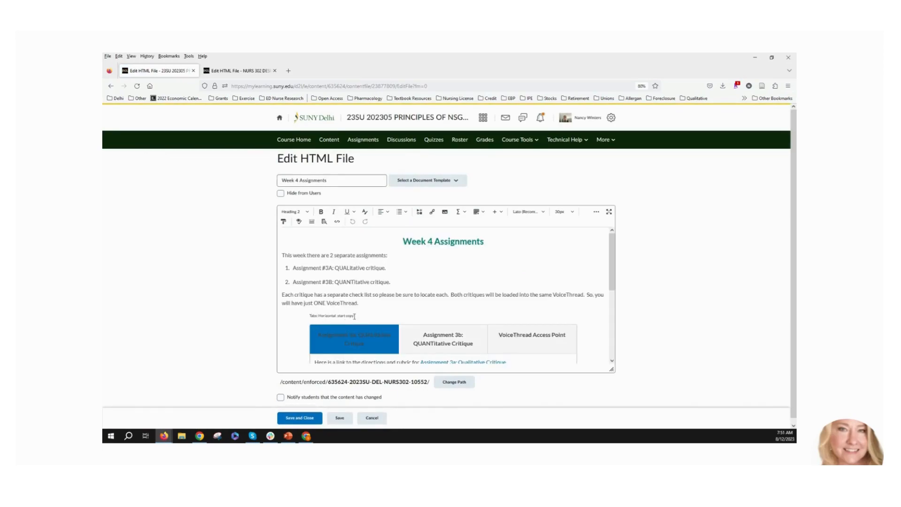
left_click(337, 223)
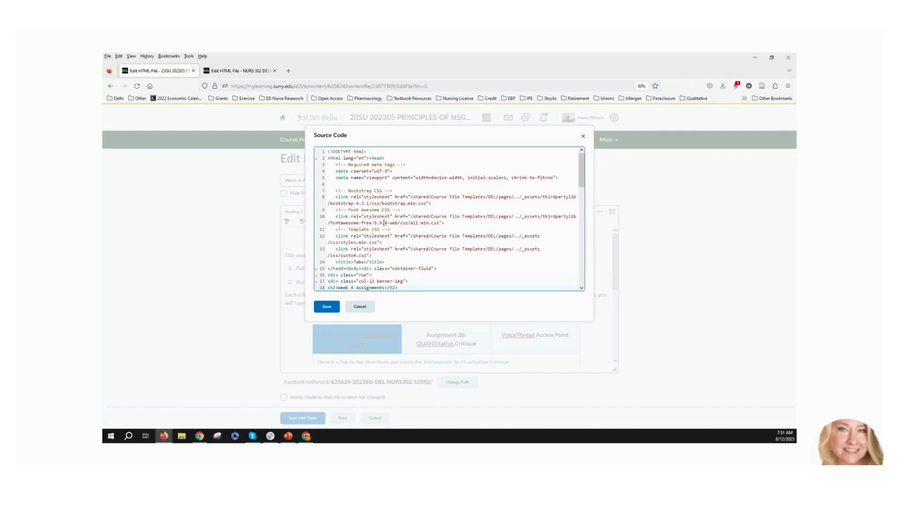
scroll(383, 223, "down", 3)
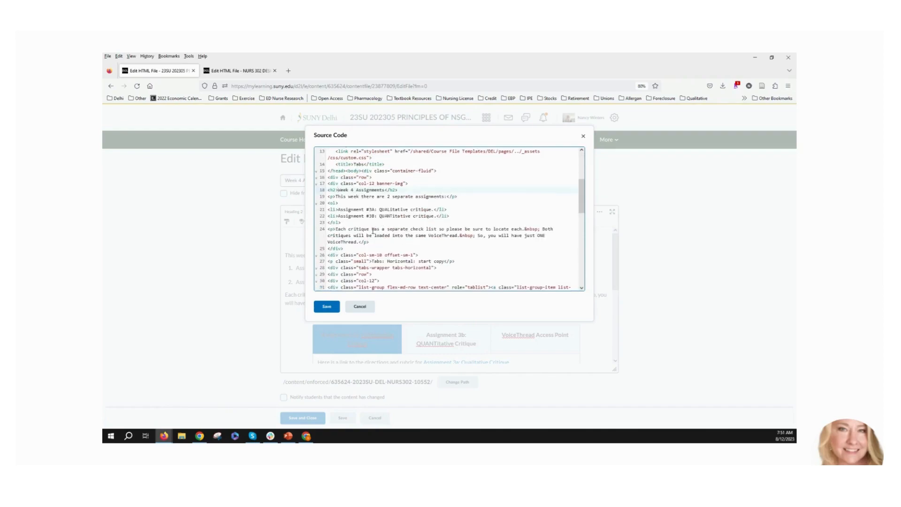
left_click_drag(373, 262, 443, 262)
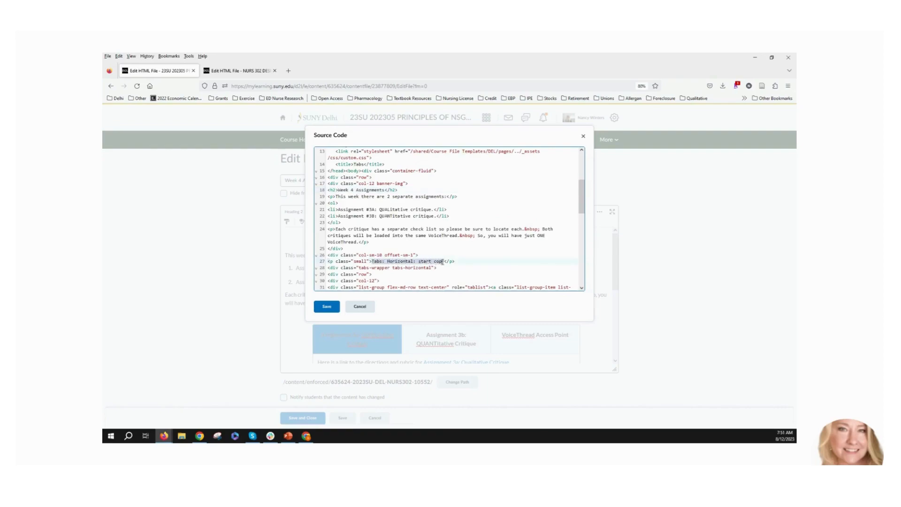
key("Delete")
Delete the text "Tabs: Horizontal: end copy" from the source code, apply the code changes, and save and close the page.
scroll(399, 268, "down", 2)
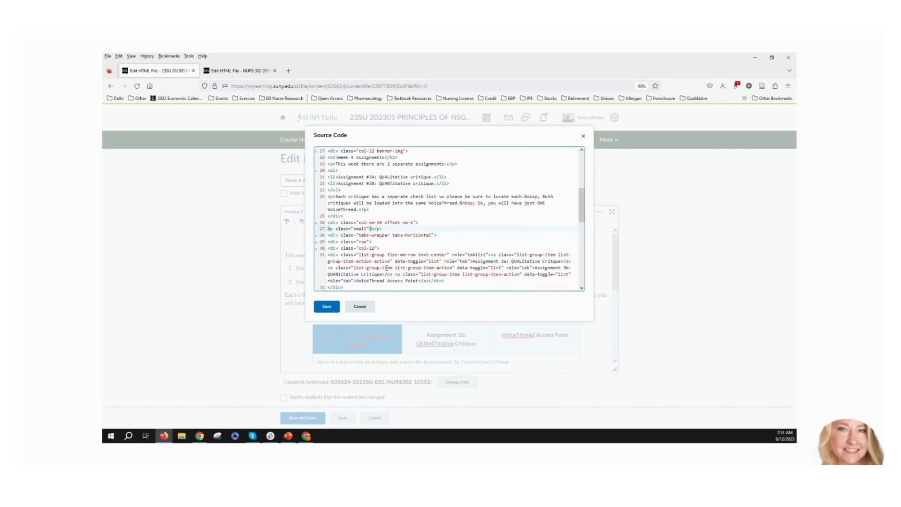
scroll(387, 267, "down", 8)
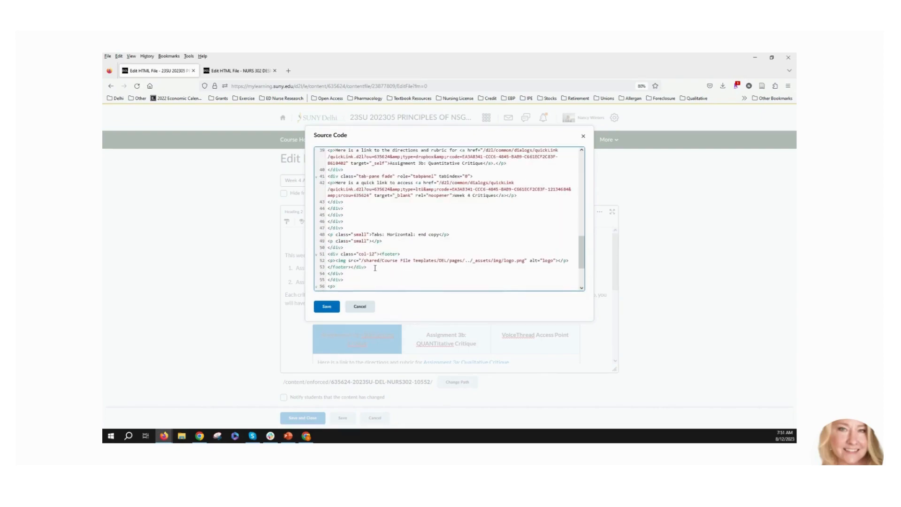
scroll(380, 268, "down", 3)
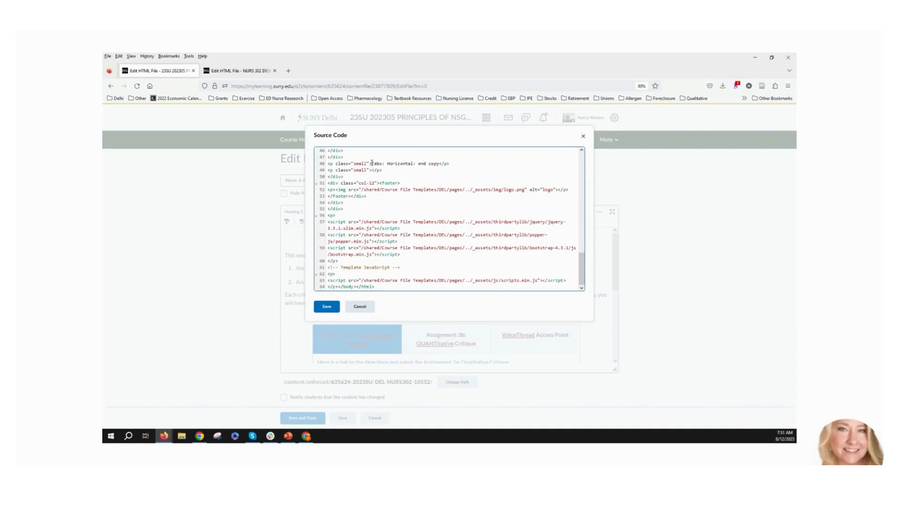
left_click_drag(372, 163, 440, 164)
key("Delete")
left_click(333, 310)
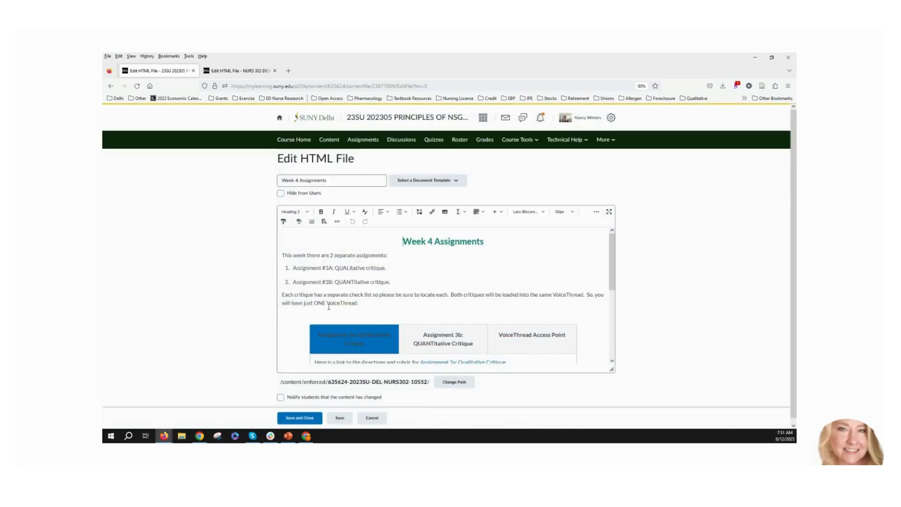
scroll(342, 310, "down", 3)
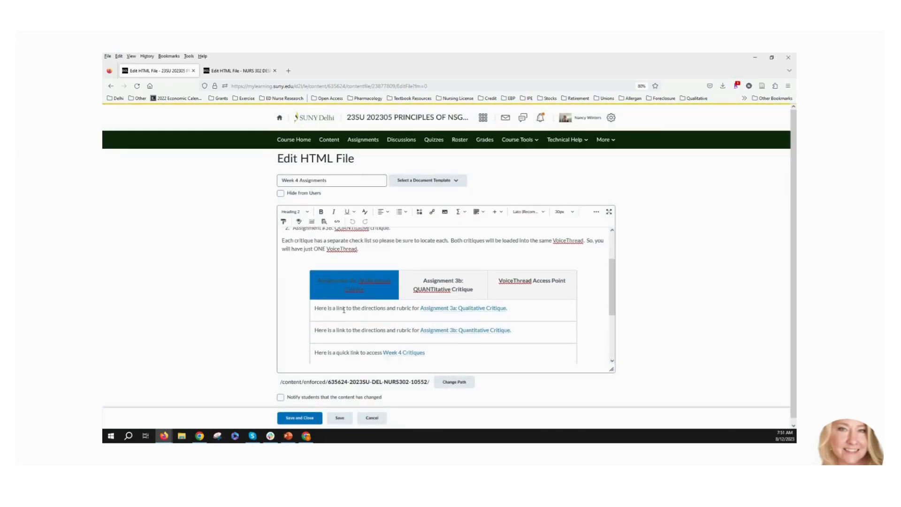
scroll(328, 269, "up", 1)
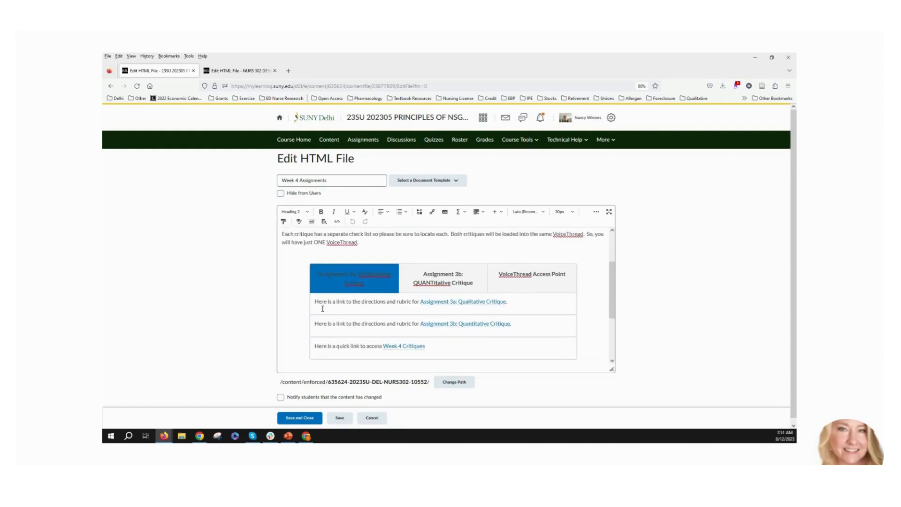
left_click(301, 418)
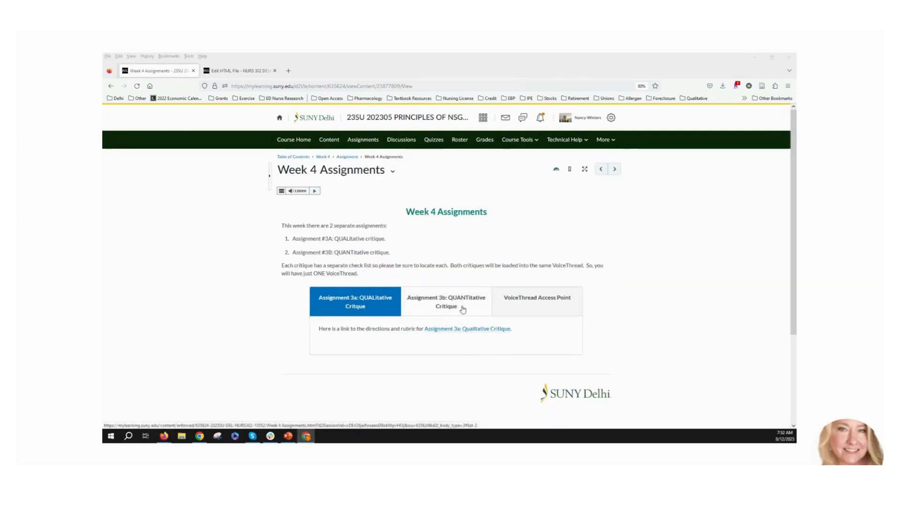
Check the Assignment 3b, VoiceThread Access Point and Assignment 3a tabs on the Week 4 Assignments page.
left_click(465, 307)
left_click(513, 307)
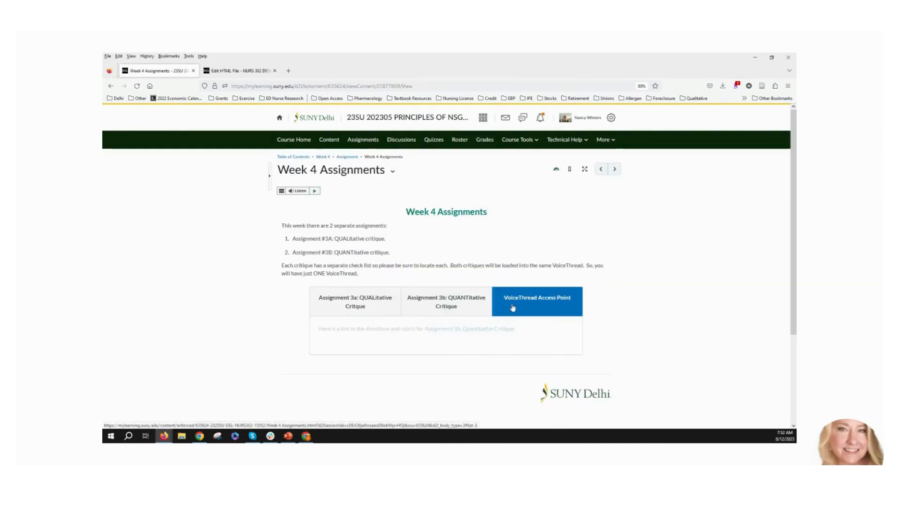
left_click(354, 303)
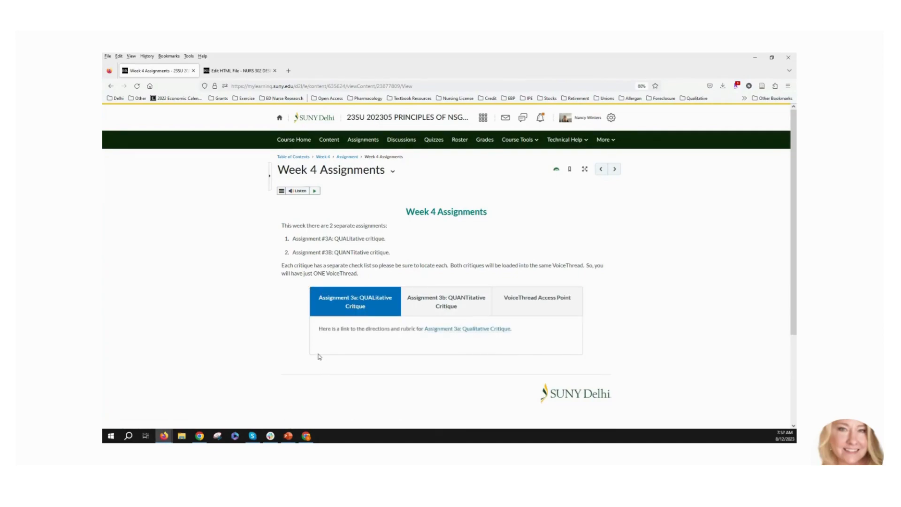
Return to the Week 4 module and delete the Assignment #3A: QUALitative Research Critique VoiceThread topic from its Assignment sub-module.
left_click(324, 157)
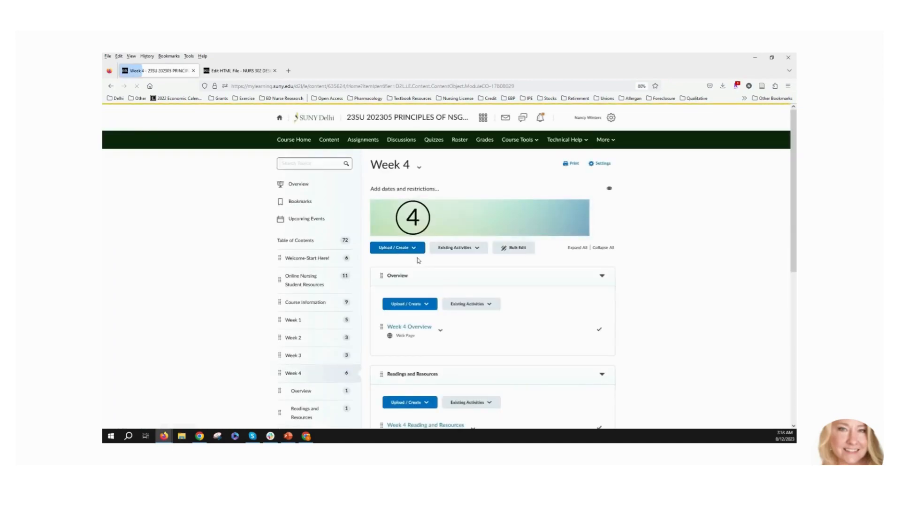
scroll(543, 309, "down", 5)
scroll(543, 309, "down", 2)
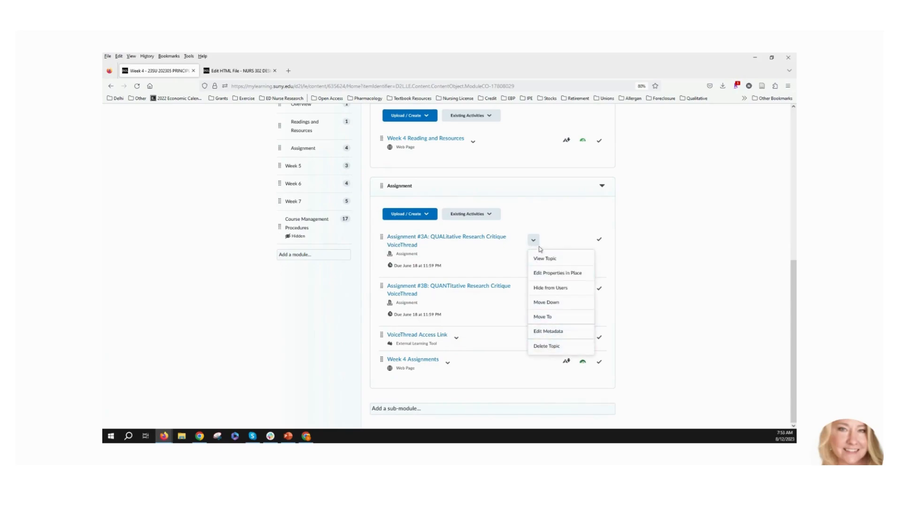
left_click(545, 347)
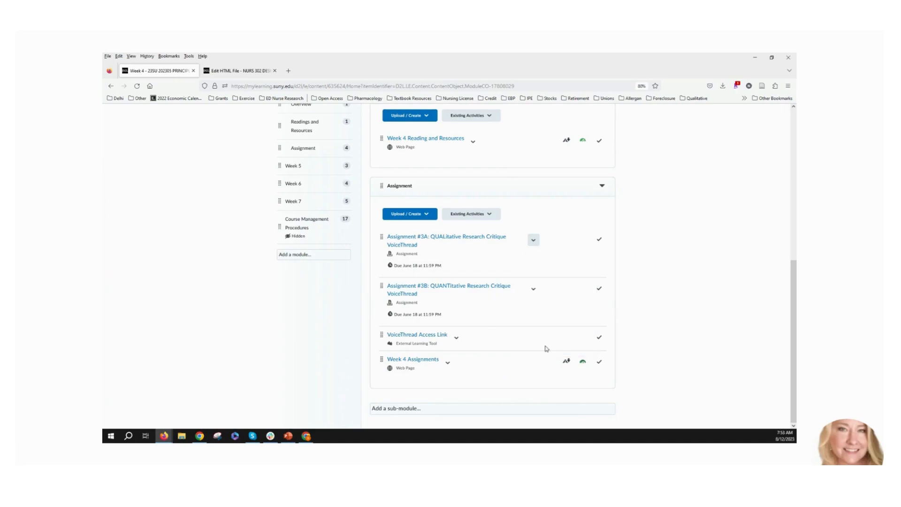
left_click(389, 222)
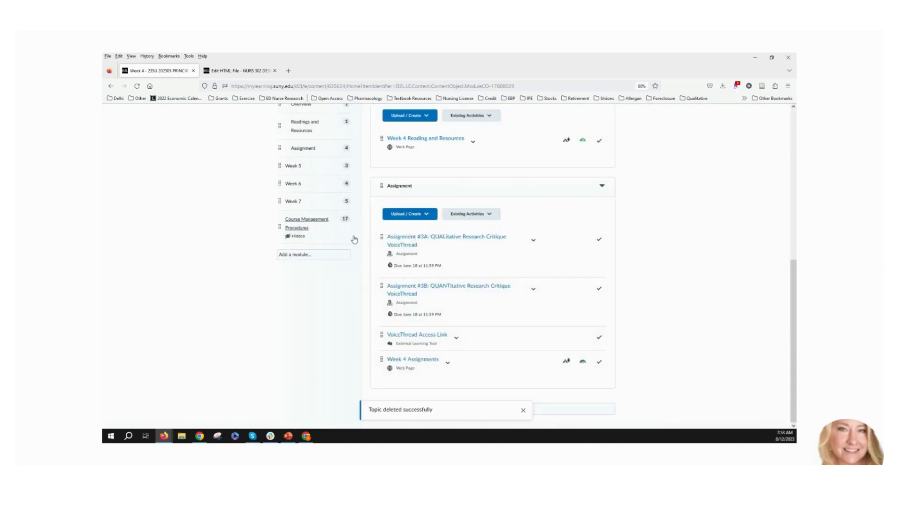
Delete the Assignment #3B: QUANTitative Research Critique VoiceThread and VoiceThread Access Link topics from the Assignment sub-module.
left_click(533, 290)
left_click(552, 395)
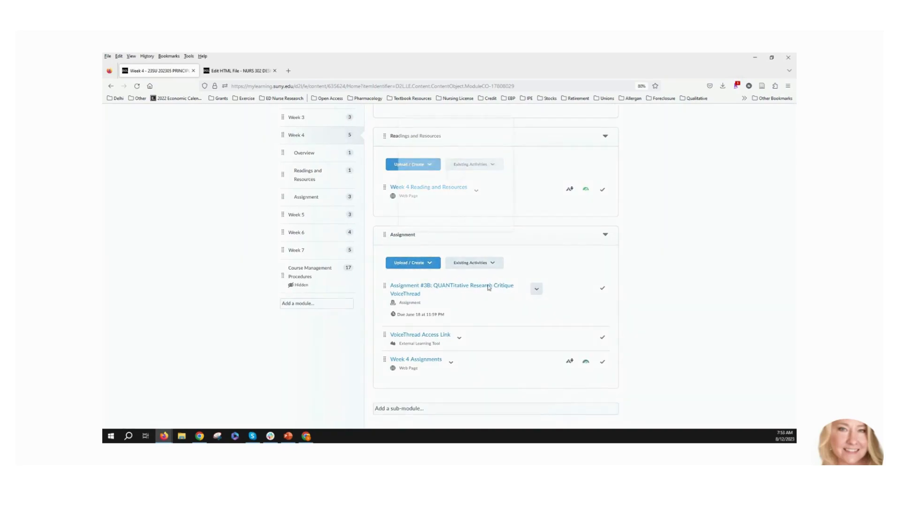
left_click(394, 225)
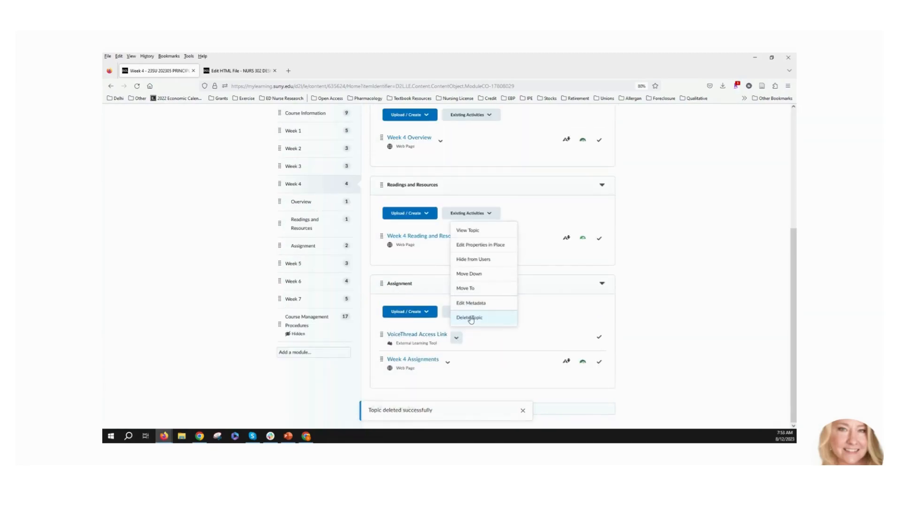
left_click(499, 317)
left_click(392, 230)
scroll(376, 334, "up", 1)
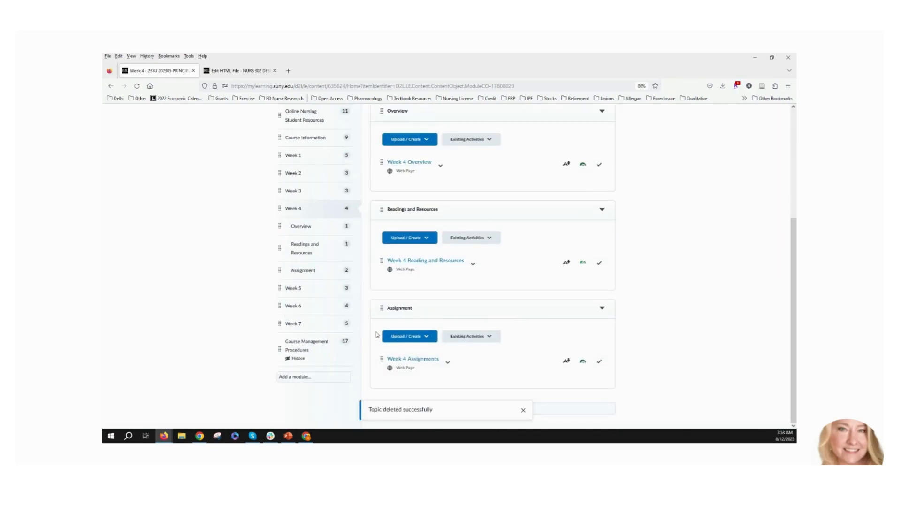
Move the Week 4 Overview page out of the Overview sub-module to directly under the Week 4 banner.
left_click(425, 360)
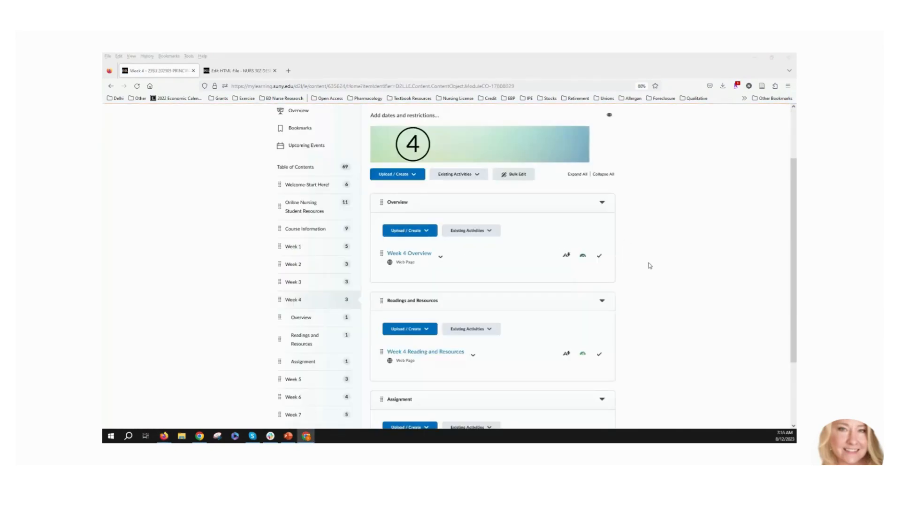
scroll(650, 265, "up", 3)
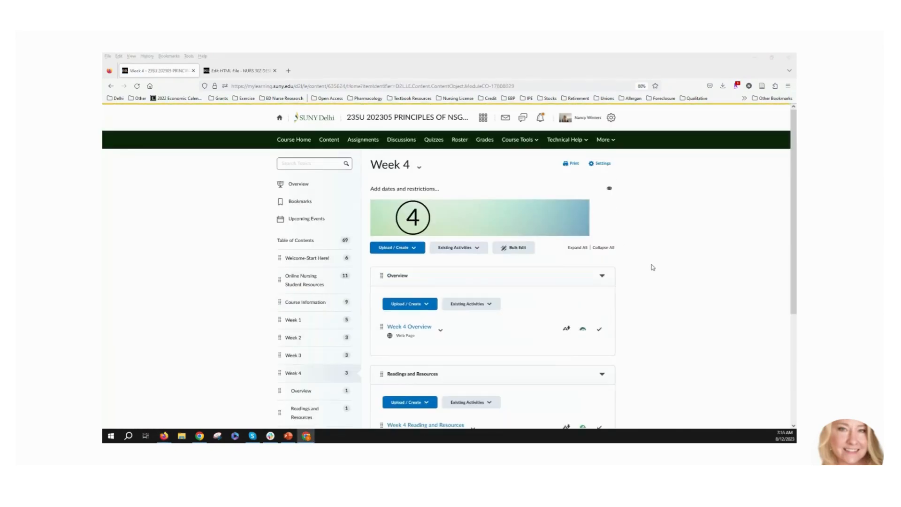
scroll(586, 249, "down", 2)
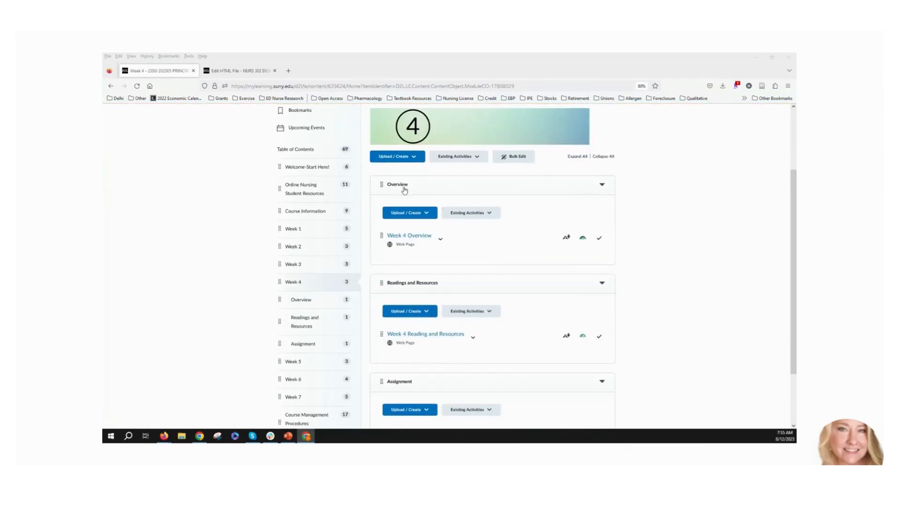
scroll(416, 191, "down", 1)
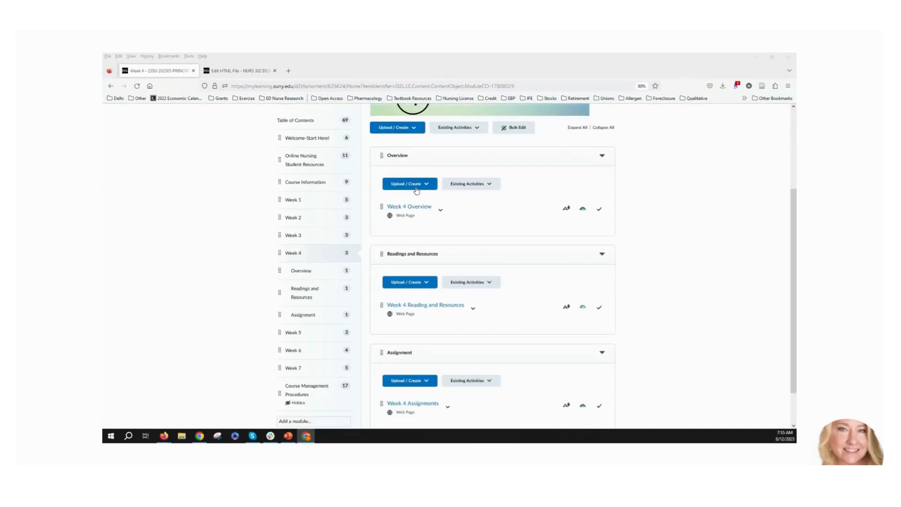
scroll(500, 259, "down", 1)
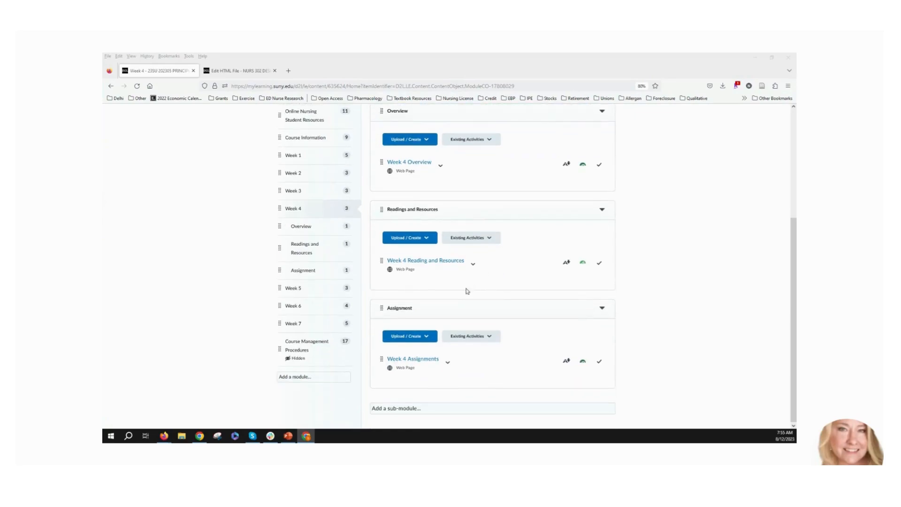
scroll(685, 324, "up", 2)
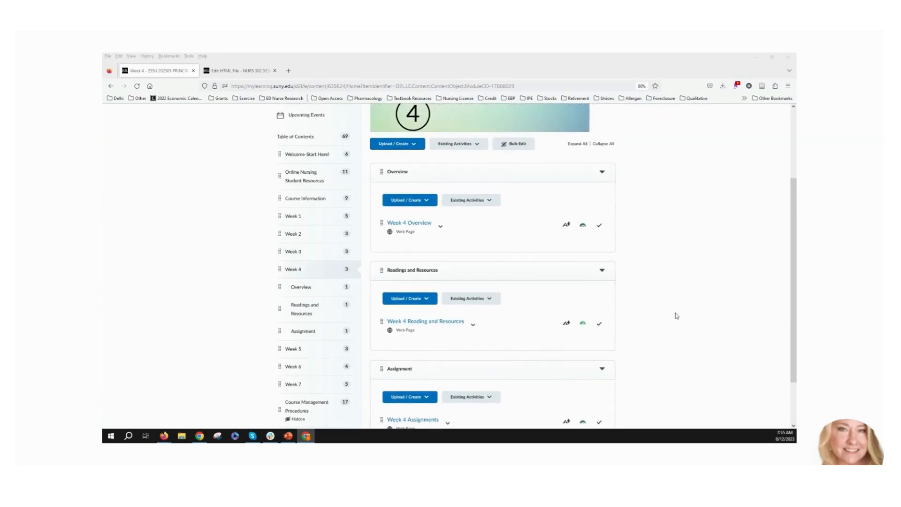
scroll(681, 316, "up", 1)
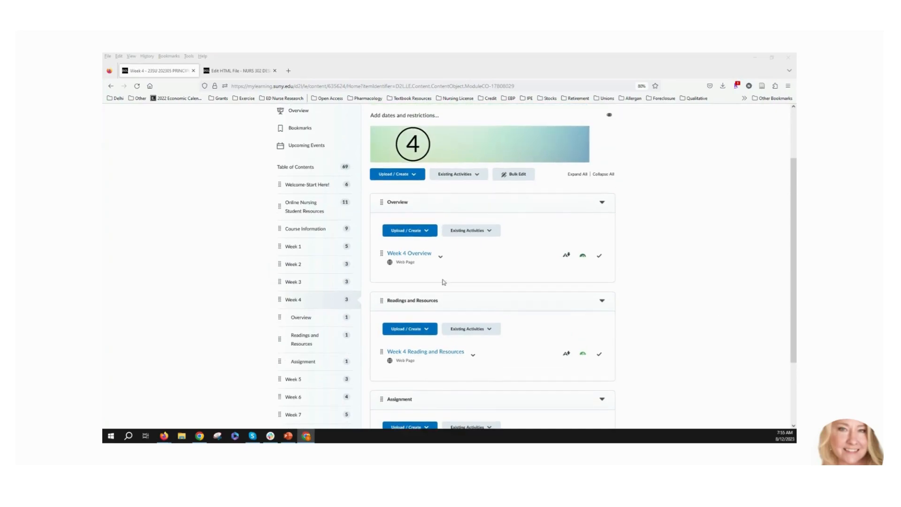
left_click_drag(383, 254, 381, 194)
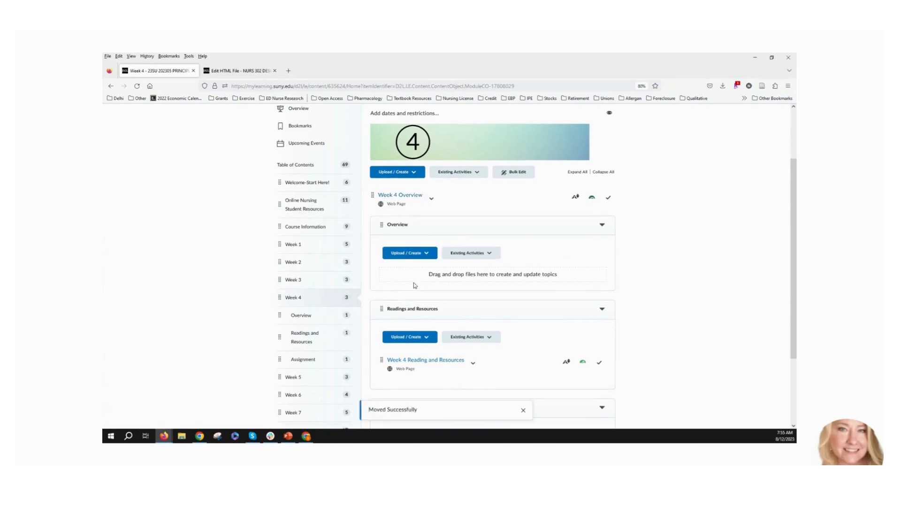
Move the Week 4 Reading and Resources and Week 4 Assignments pages out of their sub-modules, in that order below Week 4 Overview.
scroll(415, 285, "down", 1)
left_click_drag(383, 332, 382, 183)
scroll(411, 328, "down", 2)
scroll(411, 328, "down", 1)
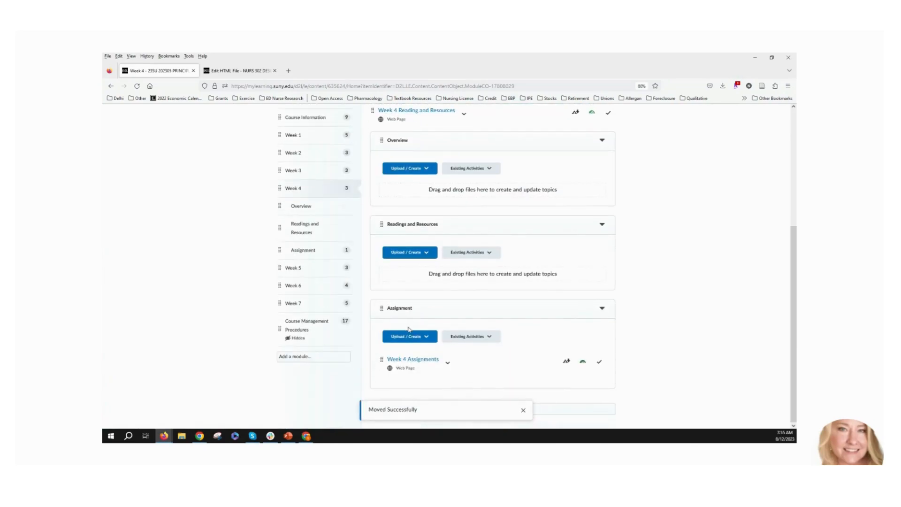
left_click_drag(380, 360, 381, 137)
scroll(477, 320, "up", 3)
scroll(477, 320, "up", 1)
scroll(477, 320, "down", 1)
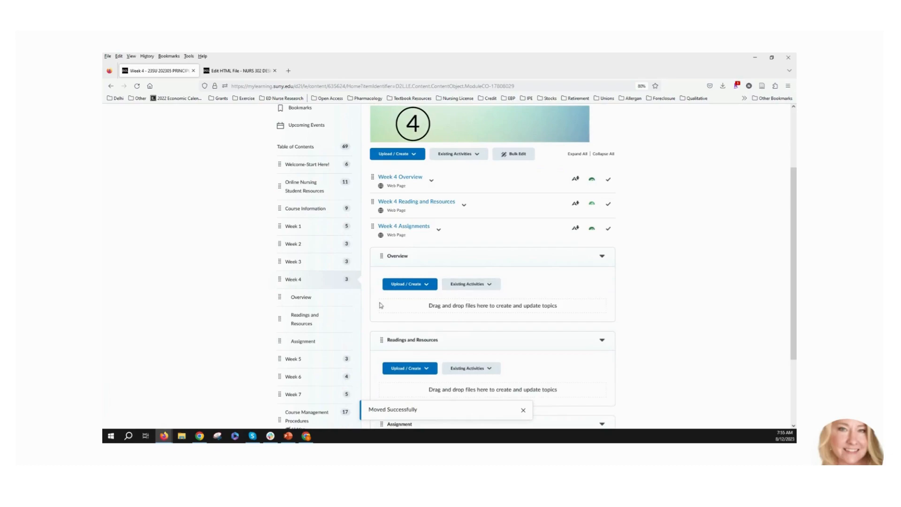
Delete the empty Overview sub-module of Week 4, keeping all associated files and activities in the course.
scroll(336, 302, "down", 1)
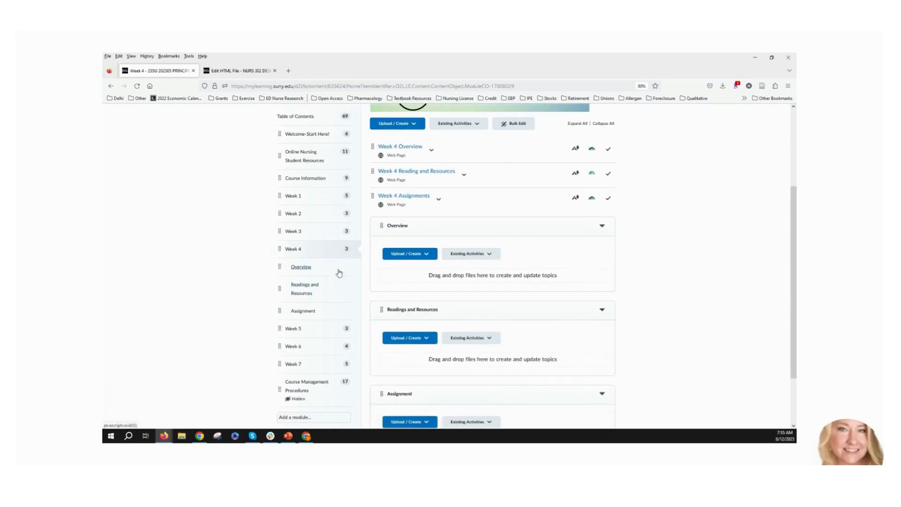
left_click(301, 268)
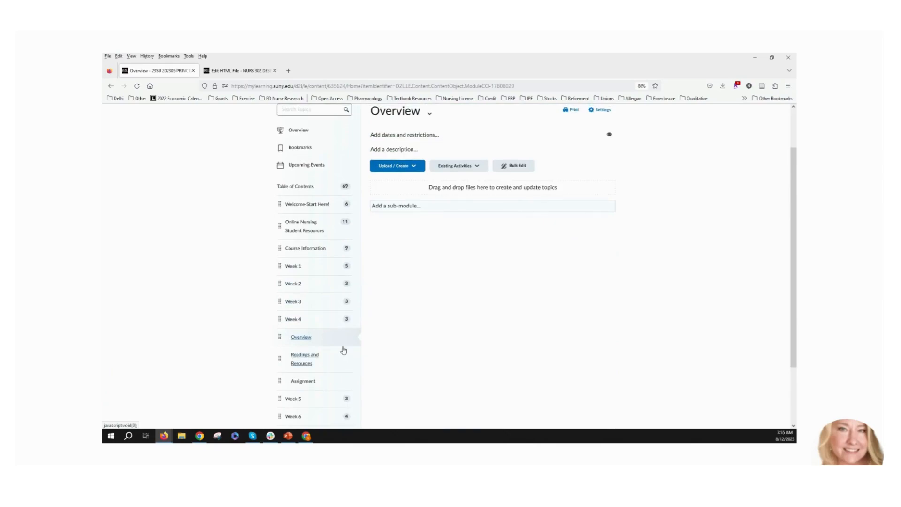
scroll(462, 305, "up", 2)
left_click(428, 168)
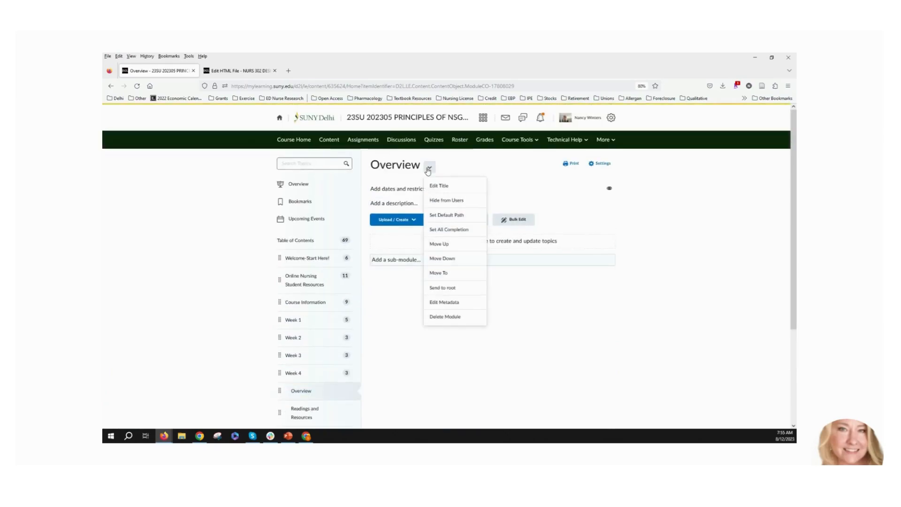
left_click(443, 316)
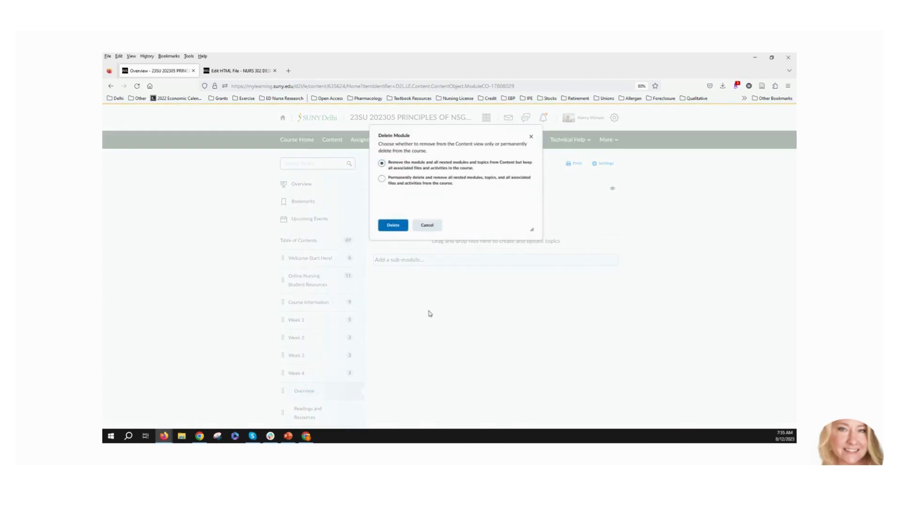
left_click(394, 226)
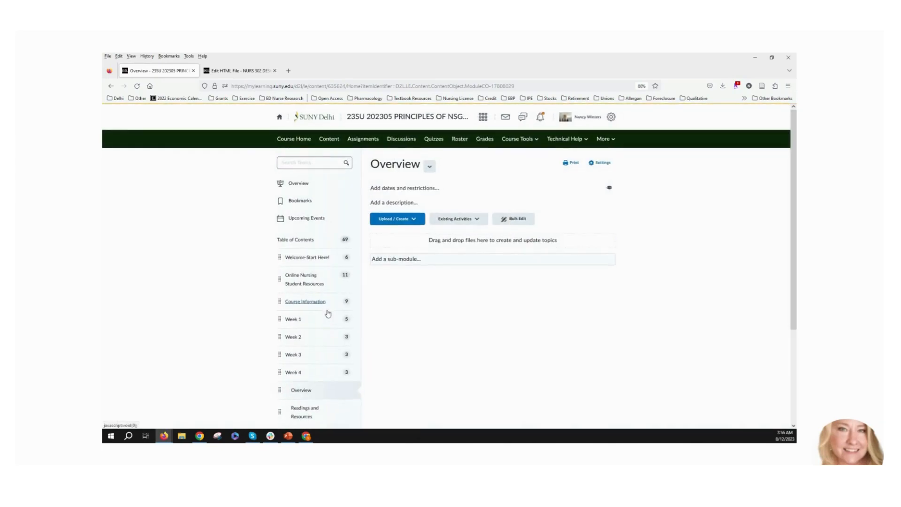
Return to the Week 4 module and delete its empty Readings and Resources sub-module.
scroll(327, 314, "down", 2)
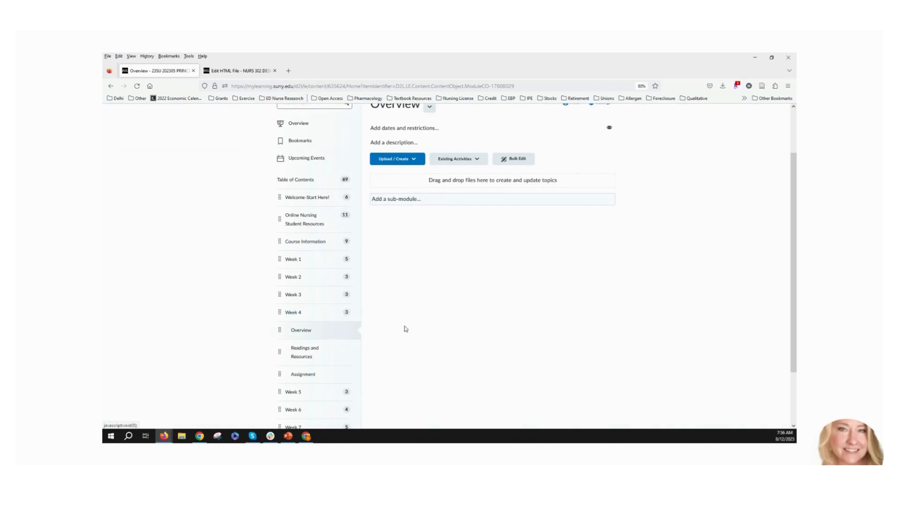
scroll(343, 328, "down", 2)
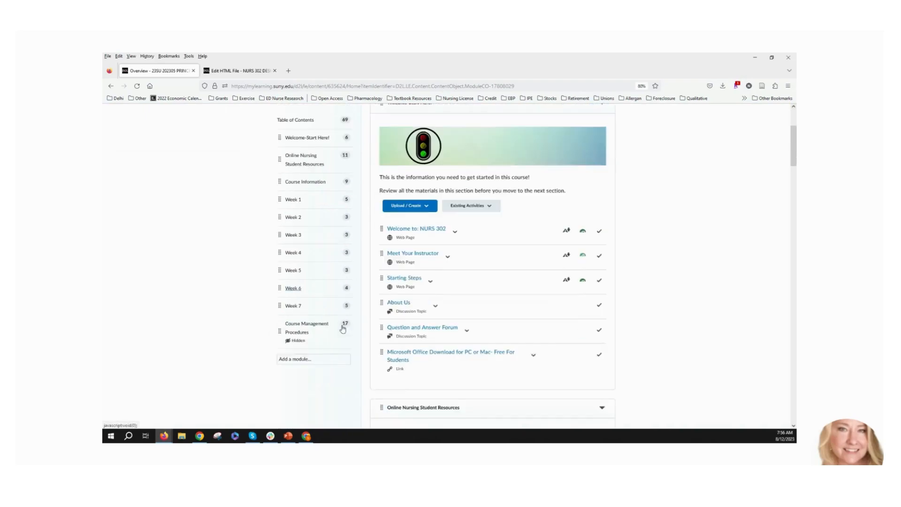
scroll(320, 318, "up", 2)
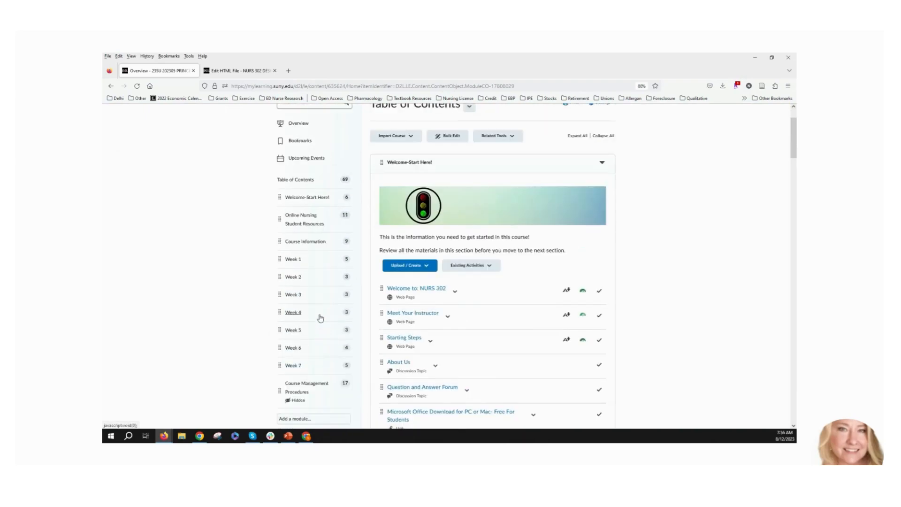
left_click(278, 312)
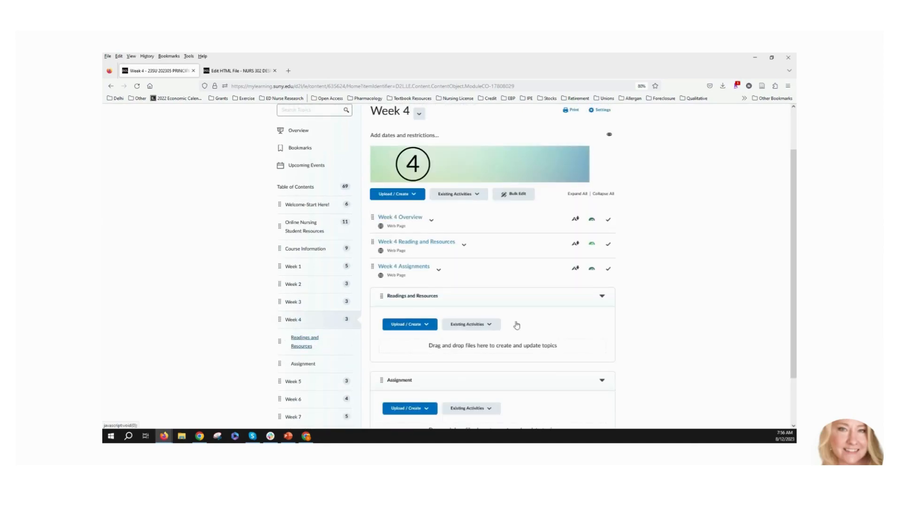
left_click(601, 296)
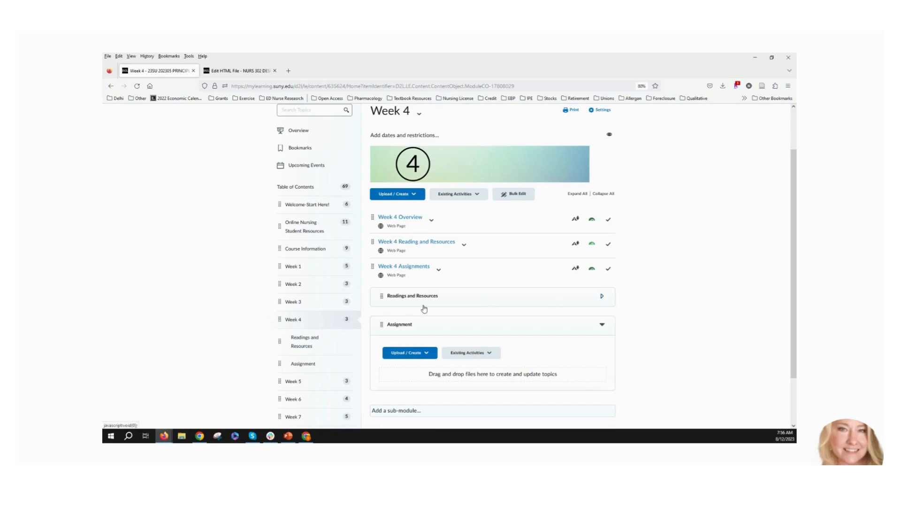
left_click(304, 343)
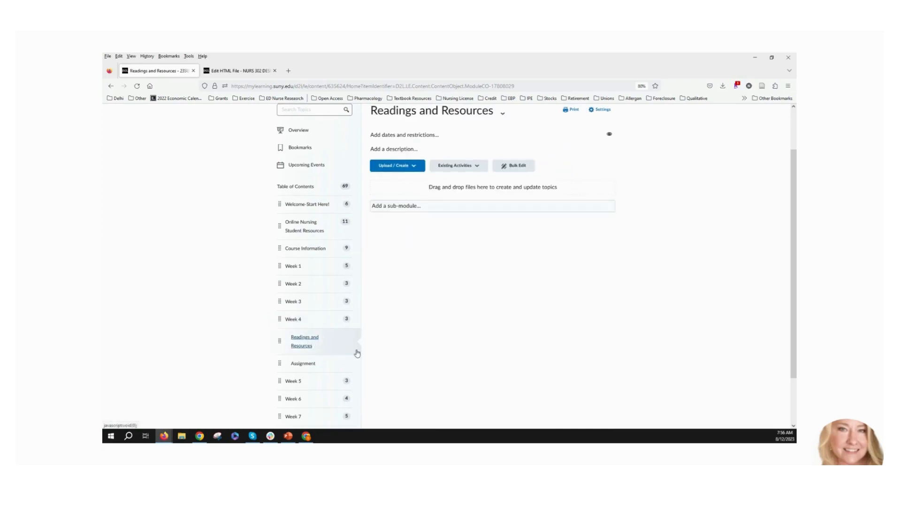
scroll(486, 203, "up", 2)
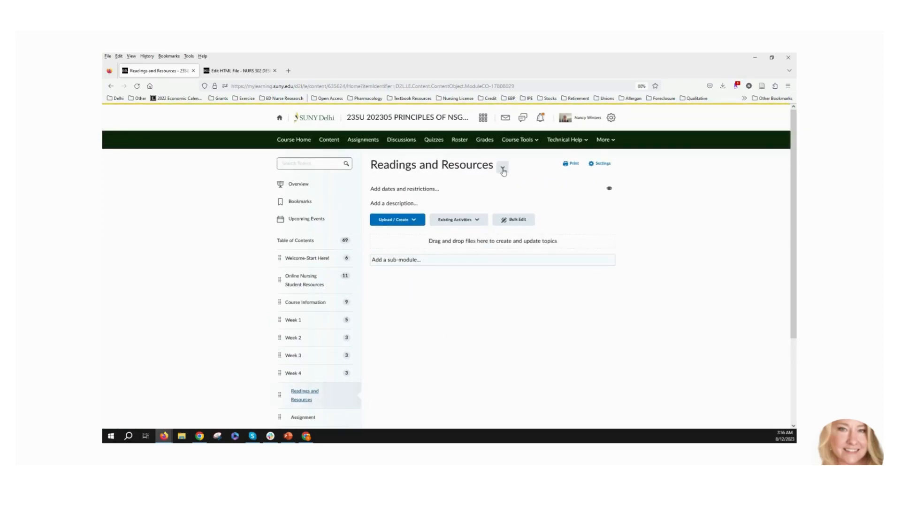
left_click(502, 168)
left_click(516, 316)
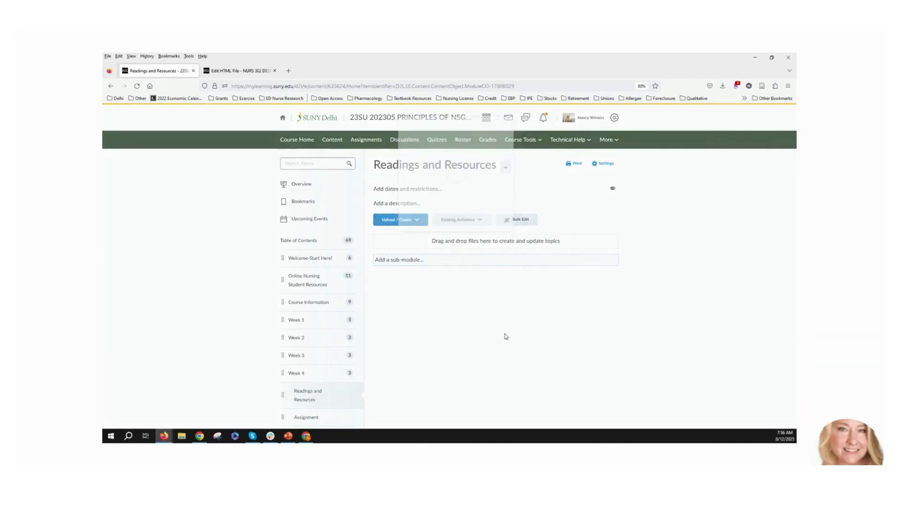
left_click(393, 225)
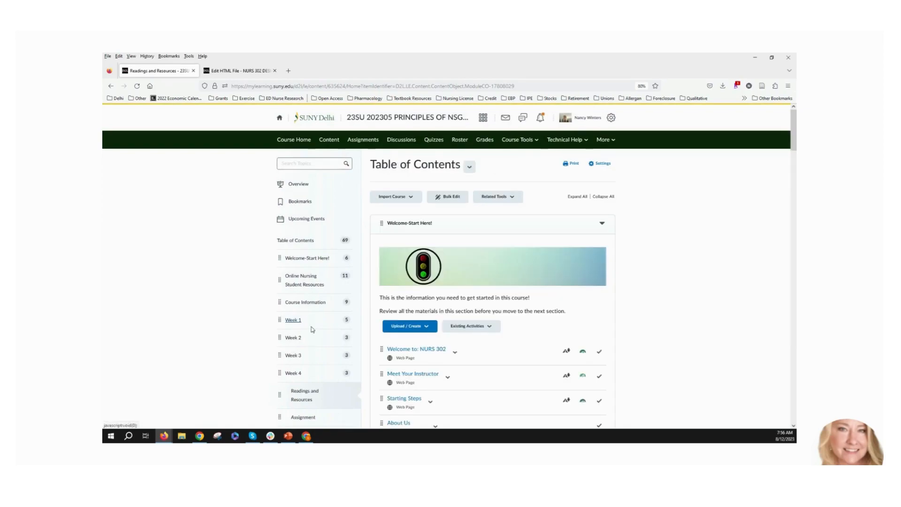
Delete the empty Assignment sub-module of Week 4, keeping all associated files and activities in the course.
scroll(312, 330, "down", 3)
scroll(313, 330, "up", 1)
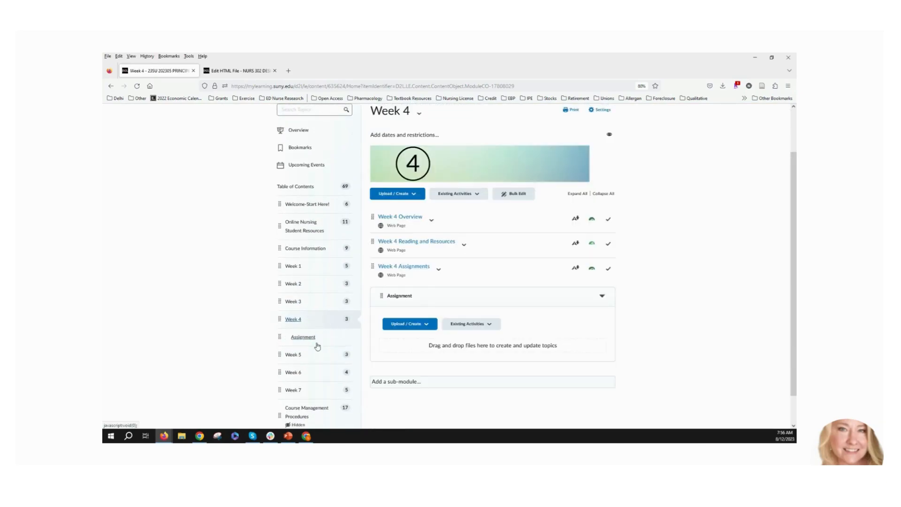
left_click(306, 340)
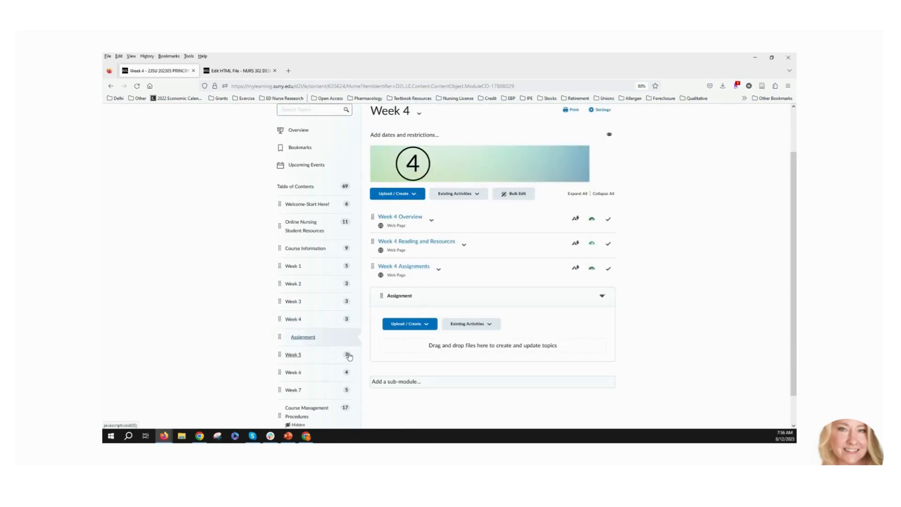
scroll(436, 329, "up", 1)
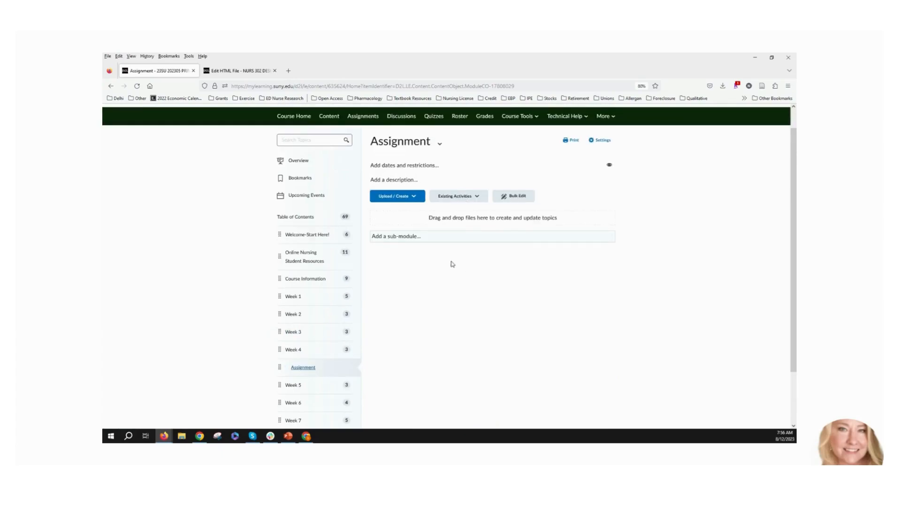
left_click(439, 143)
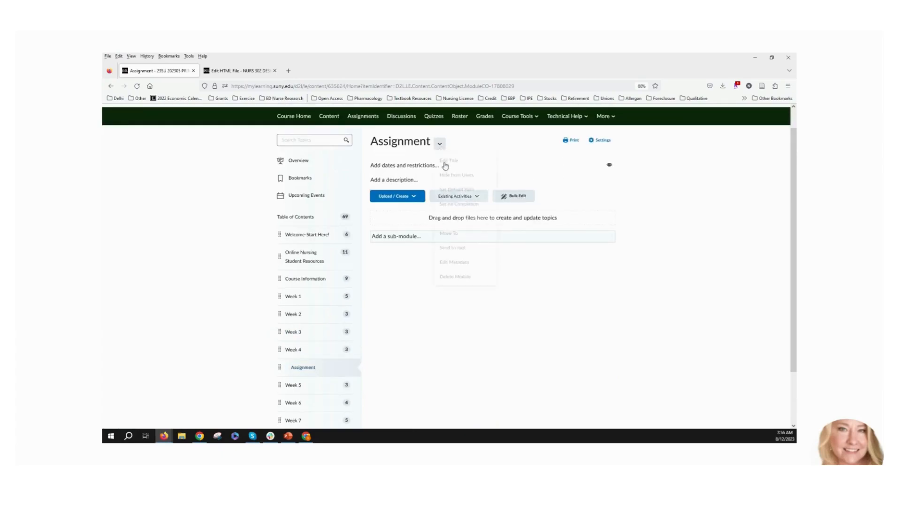
left_click(455, 280)
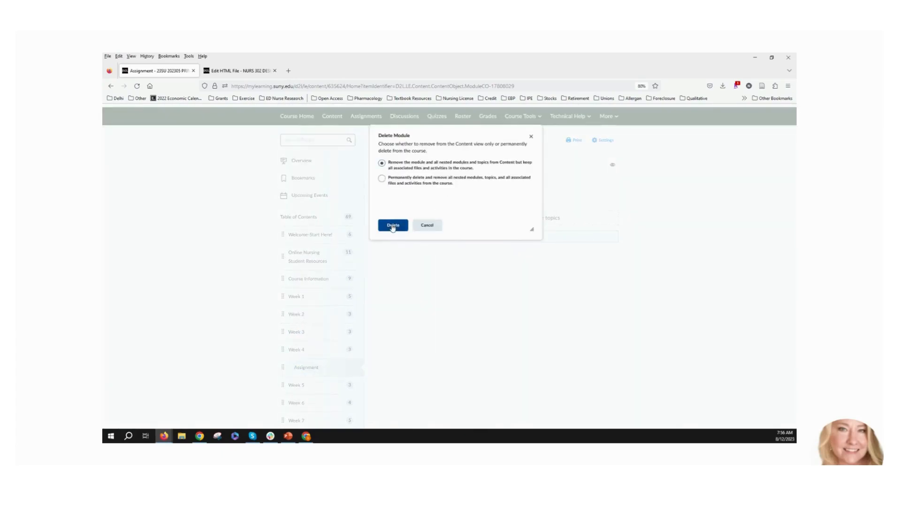
left_click(393, 222)
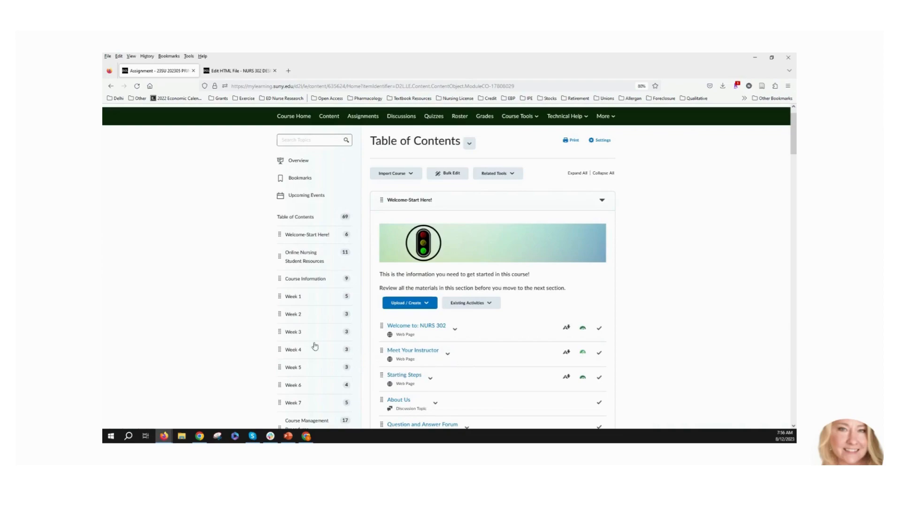
Reopen the Week 4 module and review its remaining web pages.
scroll(301, 336, "down", 1)
left_click(294, 320)
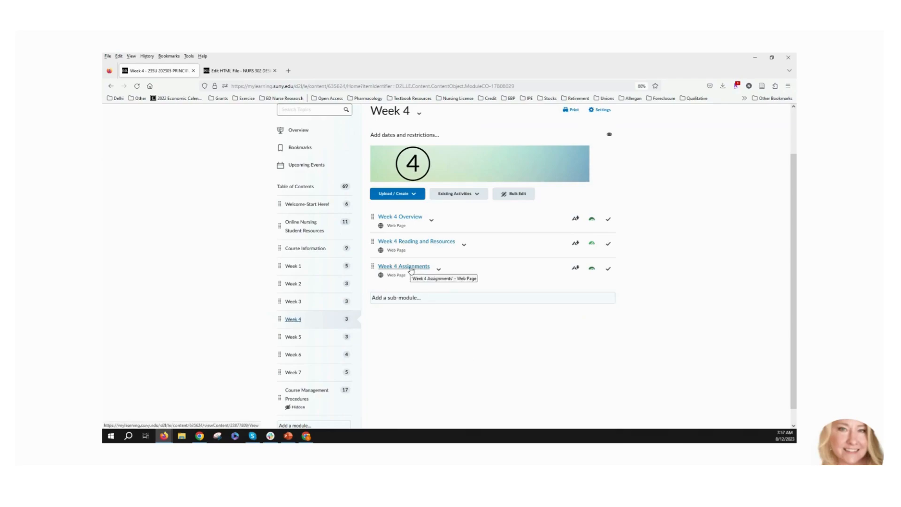
scroll(516, 343, "up", 2)
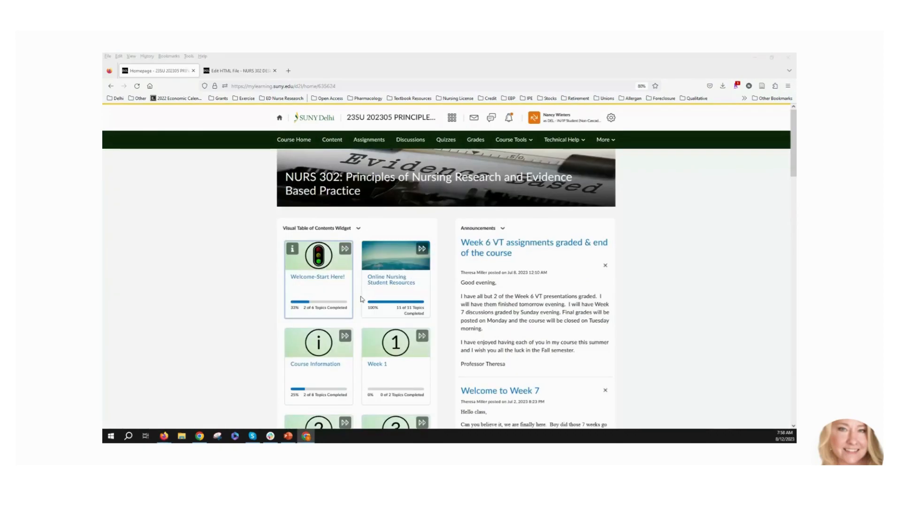
In the student view, open Week 4 from the course homepage and look through the Week 4 Assignments page's critique and VoiceThread sections.
scroll(361, 299, "down", 5)
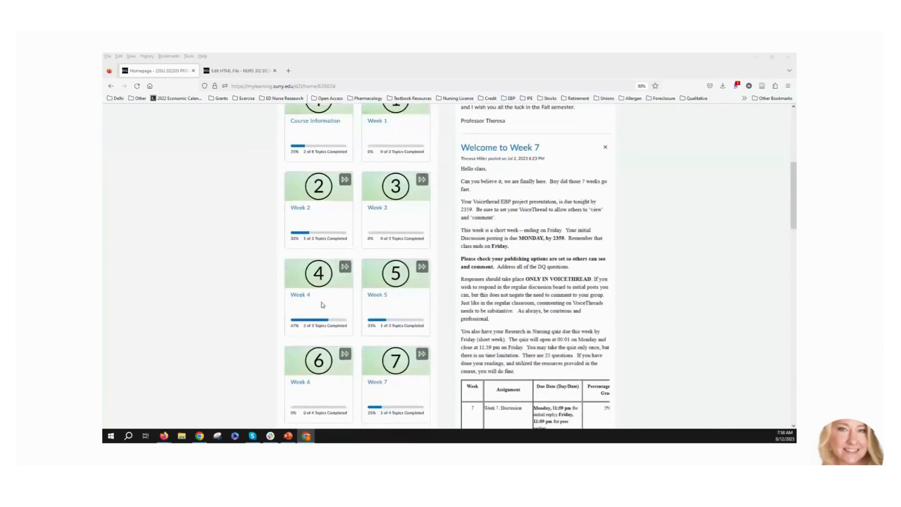
left_click(301, 296)
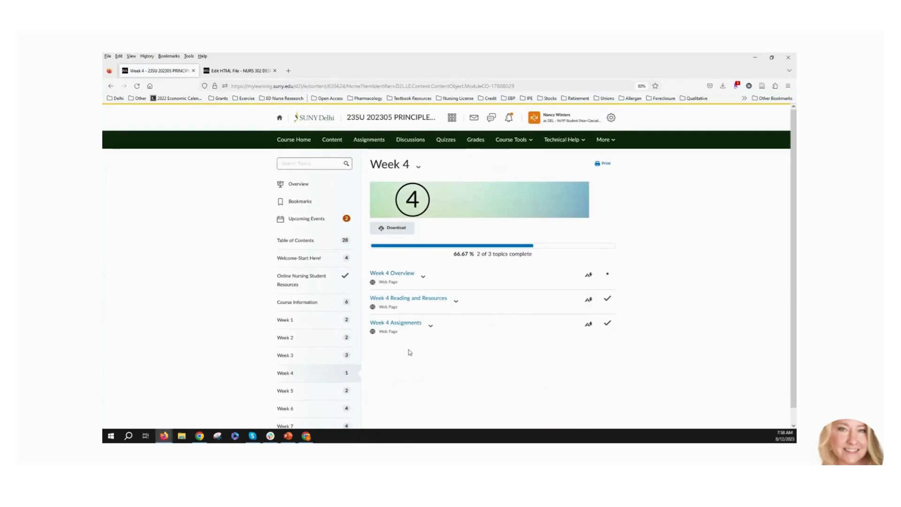
left_click(403, 323)
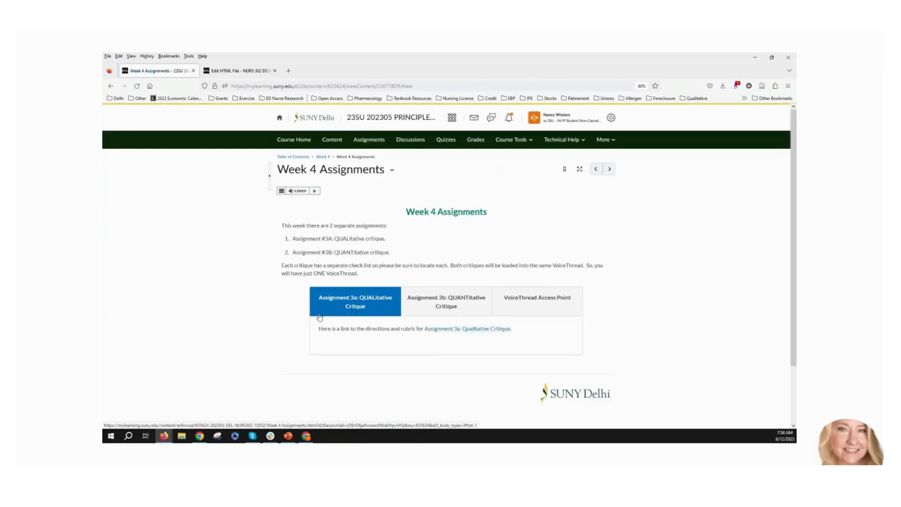
left_click(435, 305)
left_click(524, 303)
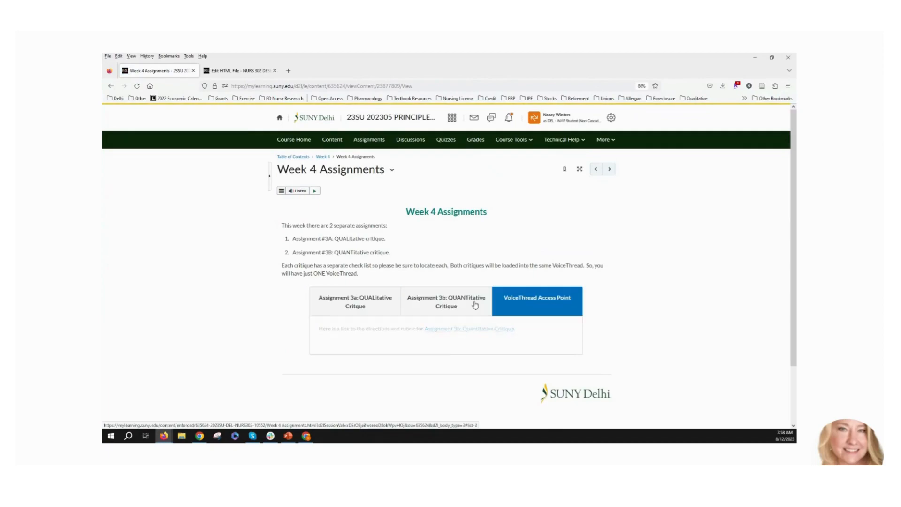
left_click(377, 309)
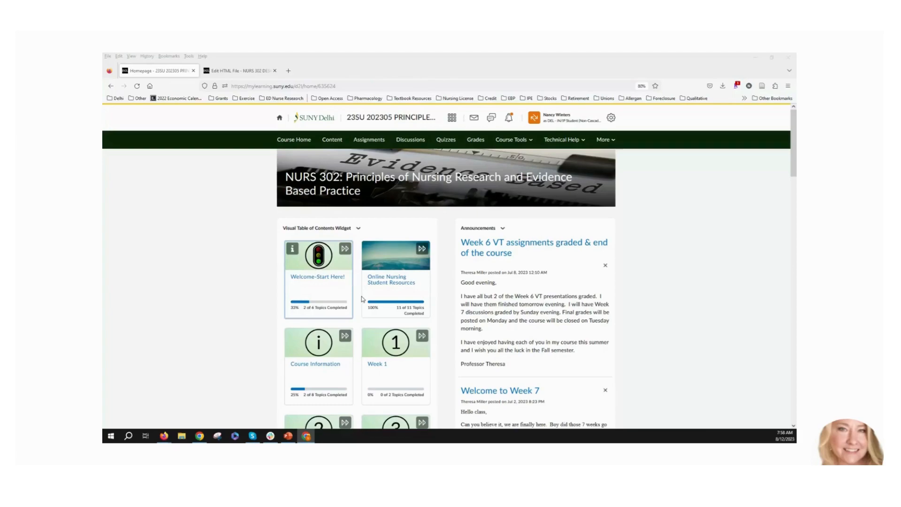
Compare the student view of Week 4 with the picture of its old layout and close the picture.
scroll(362, 299, "down", 5)
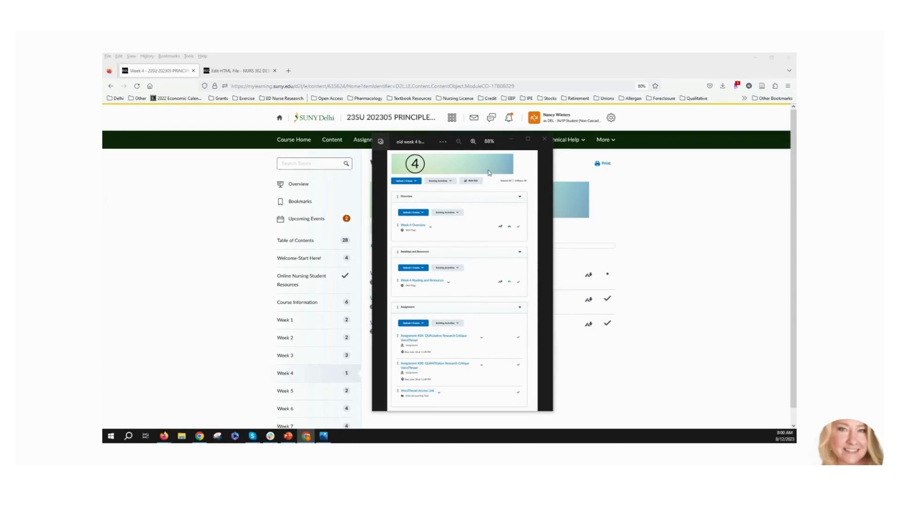
left_click(544, 139)
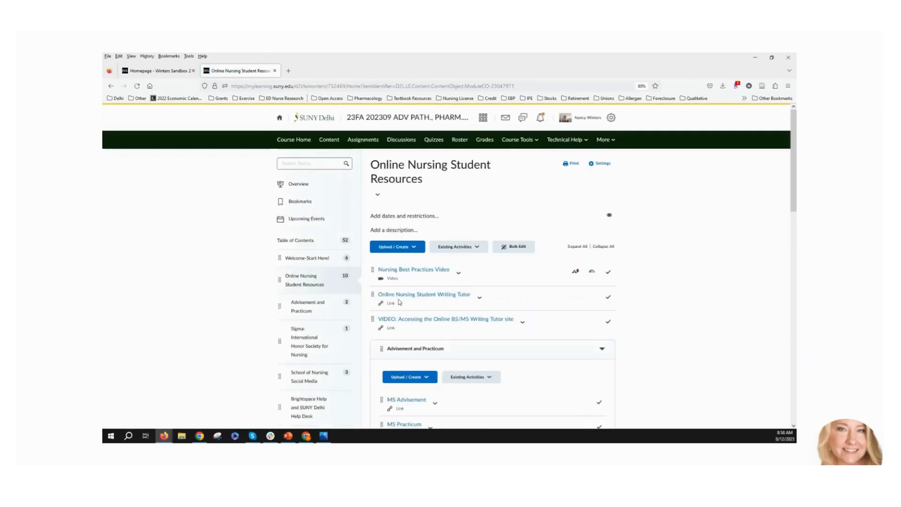
Examine the topics and sub-modules in the Online Nursing Student Resources module of the 23FA 202309 course.
scroll(686, 276, "down", 1)
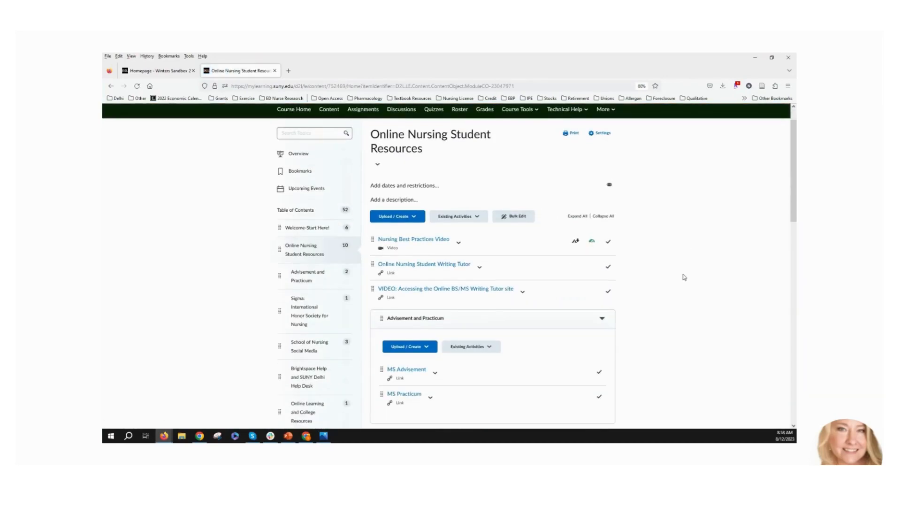
scroll(664, 272, "down", 5)
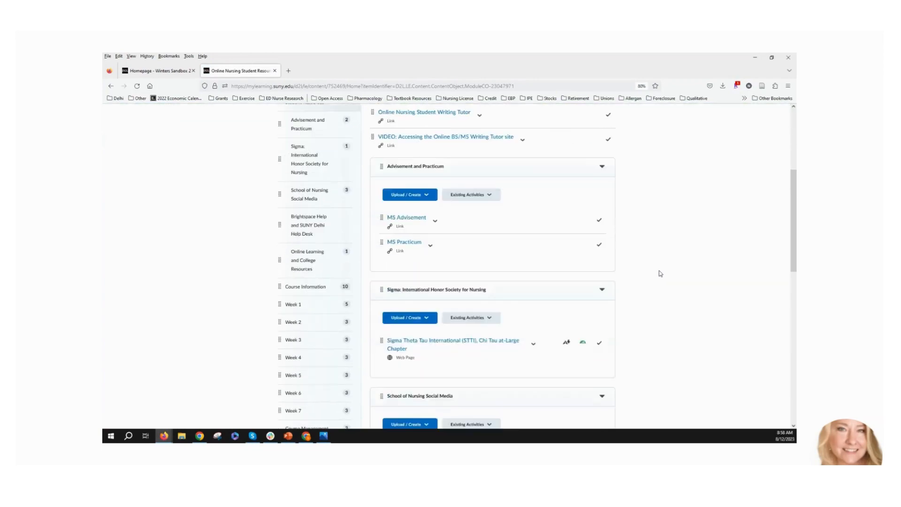
scroll(659, 273, "down", 5)
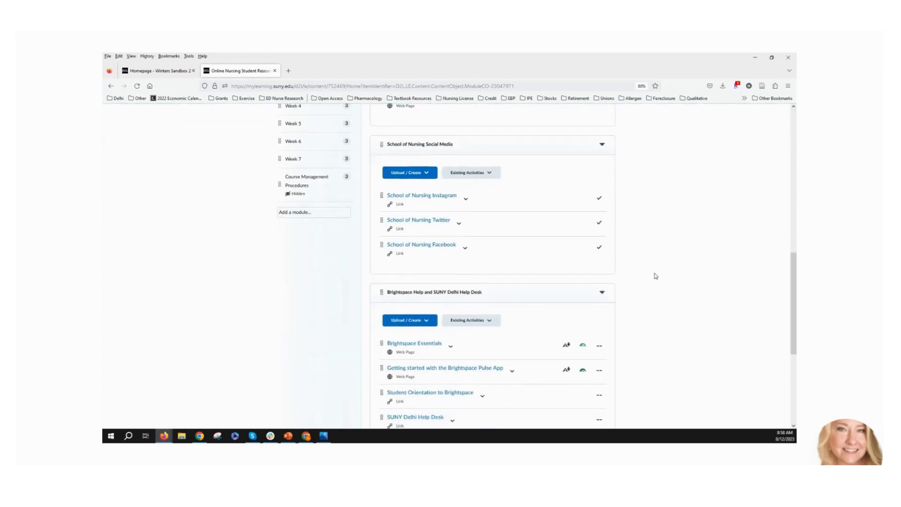
scroll(657, 281, "down", 4)
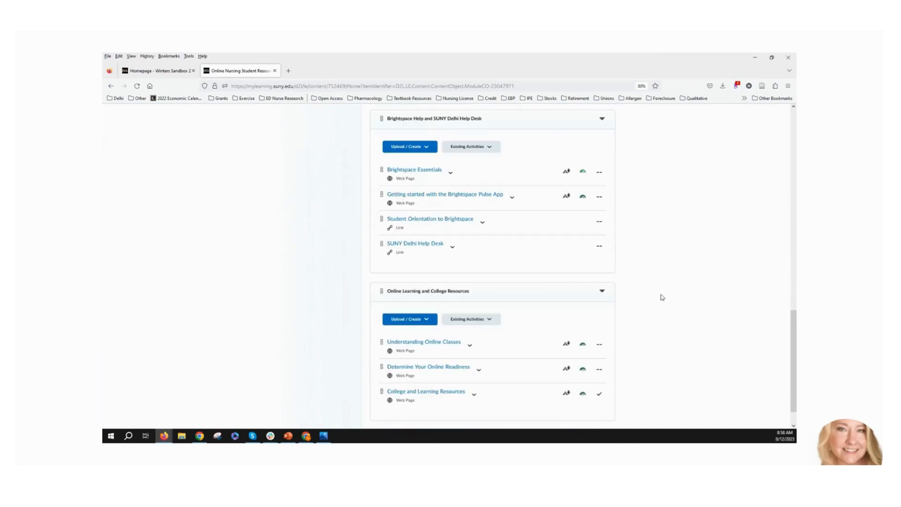
scroll(667, 311, "down", 1)
scroll(668, 314, "up", 15)
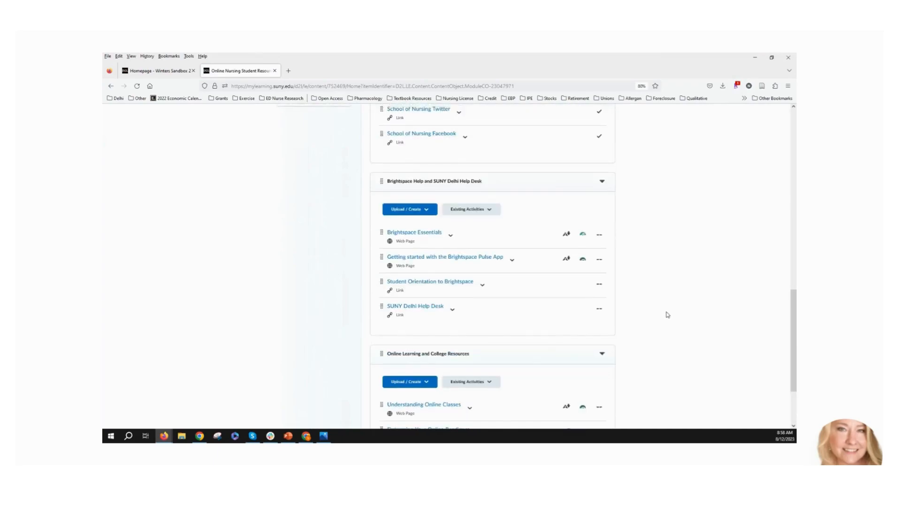
scroll(667, 314, "up", 5)
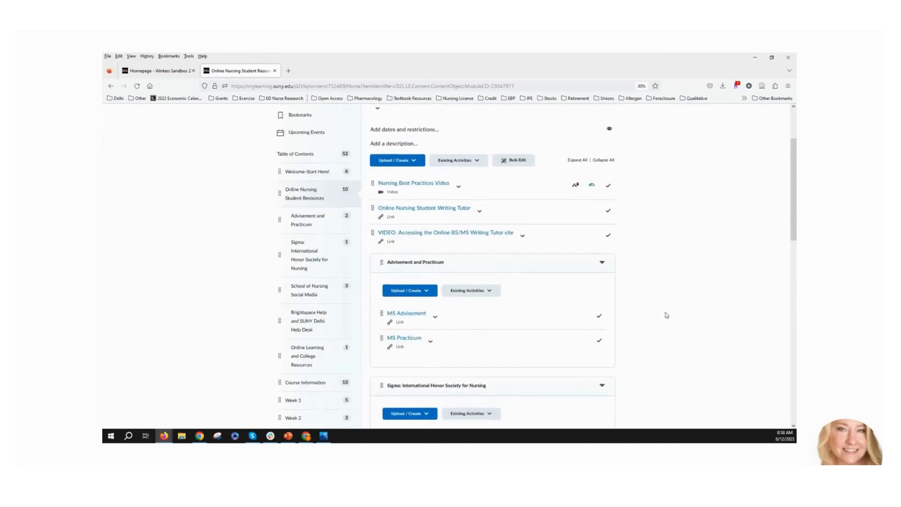
Open the Online Nursing Student Resources module in Winters Sandbox 2 and compare it with the 23FA 202309 course's version.
left_click(161, 71)
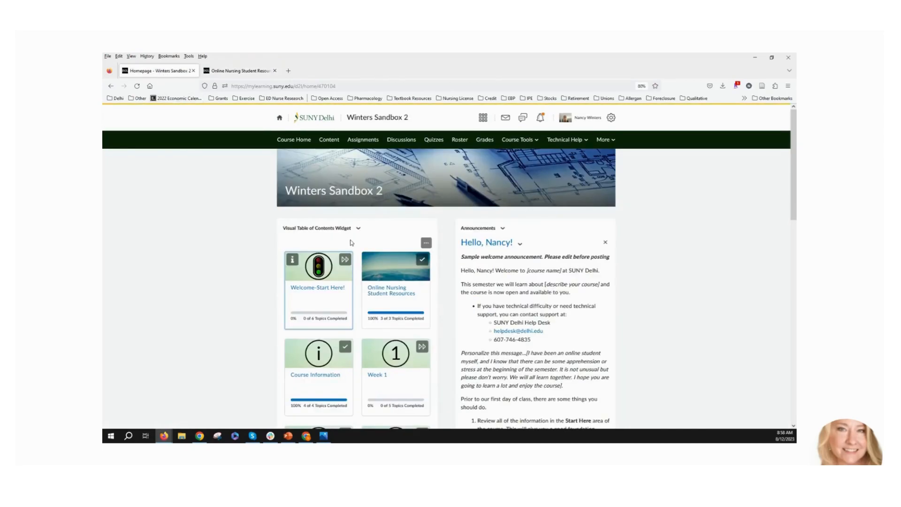
scroll(367, 227, "down", 3)
left_click(418, 264)
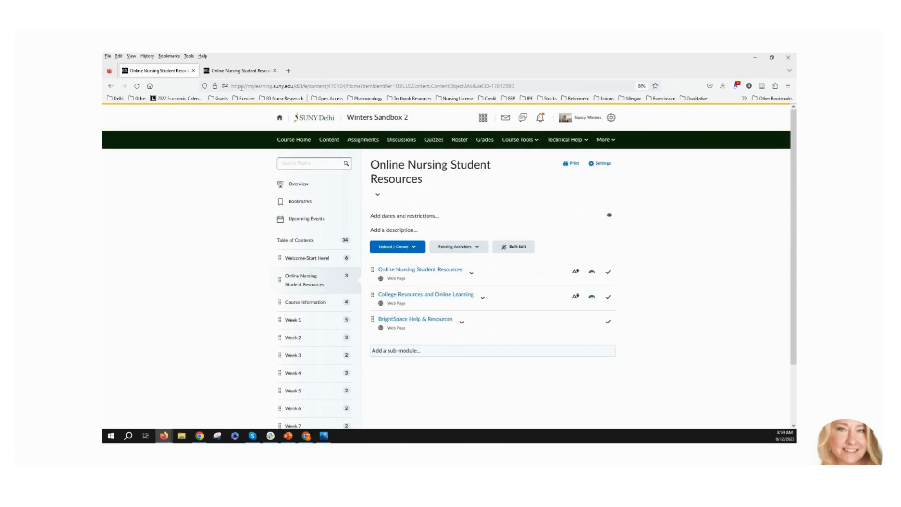
left_click(237, 73)
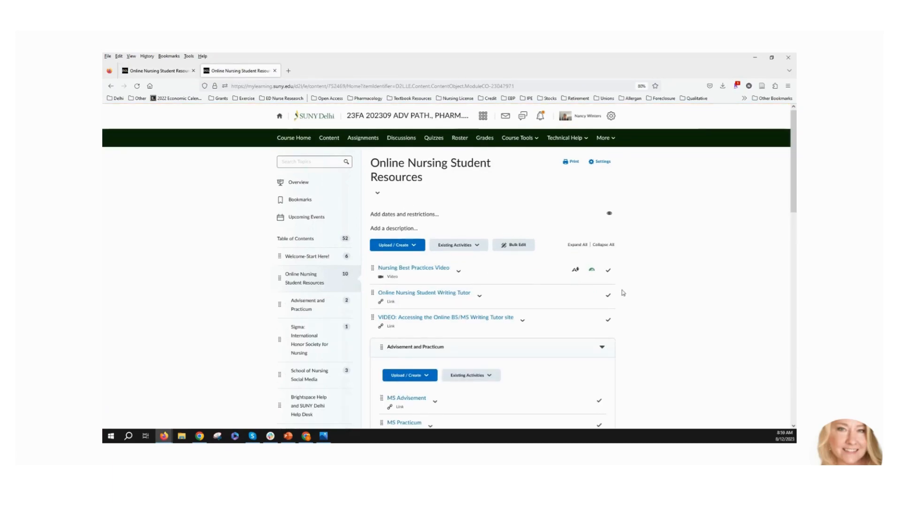
scroll(623, 292, "down", 6)
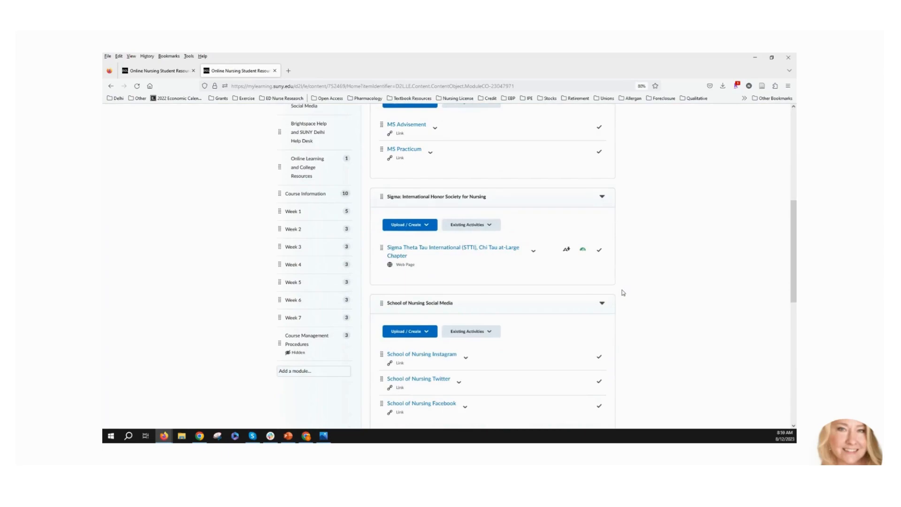
left_click(159, 71)
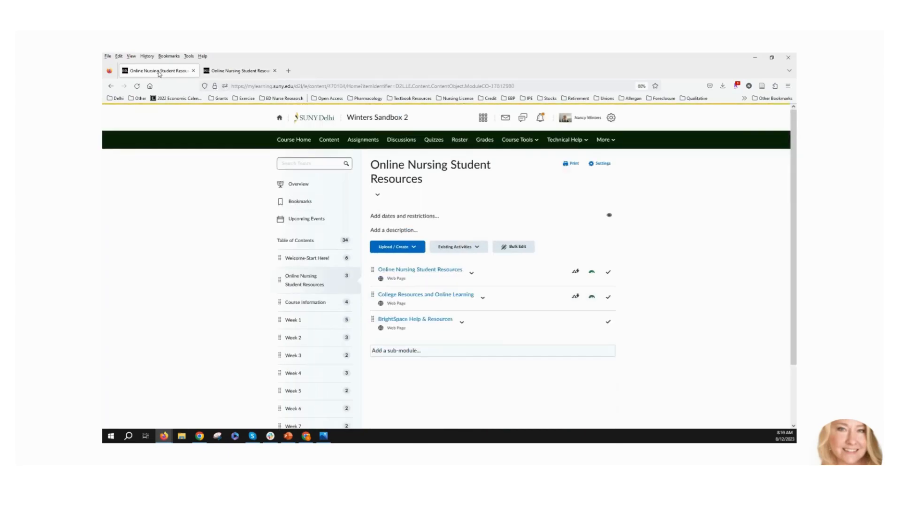
Open the Online Nursing Student Resources page and view its Student Best Practices Video, Writing Tutor, and Advisement and Practicum sections.
left_click(425, 270)
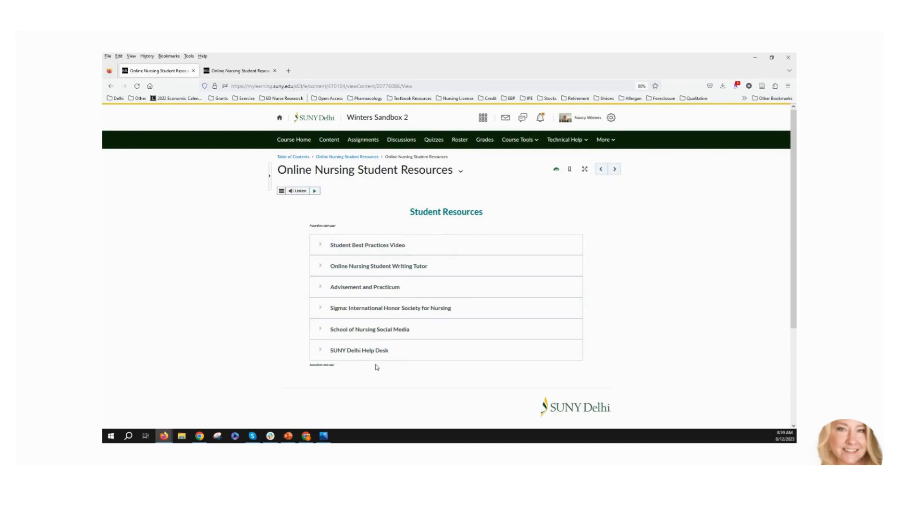
left_click(320, 246)
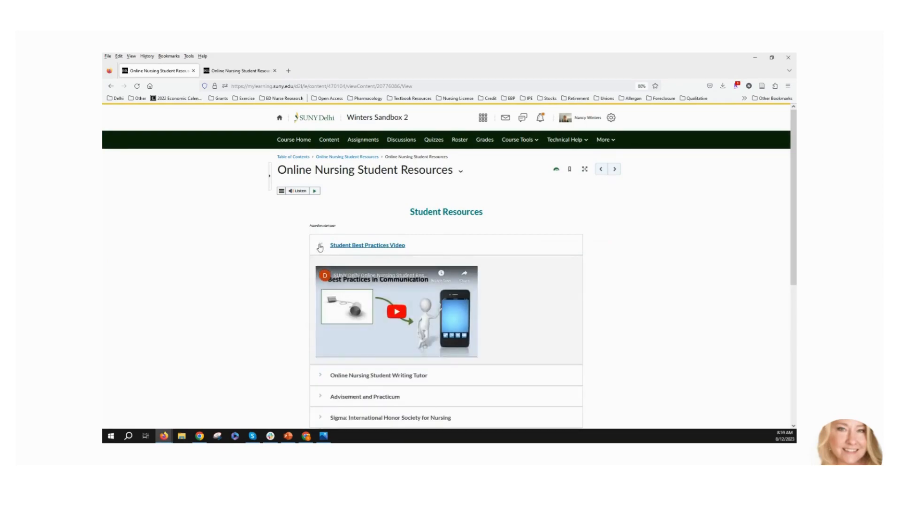
left_click(320, 246)
left_click(320, 267)
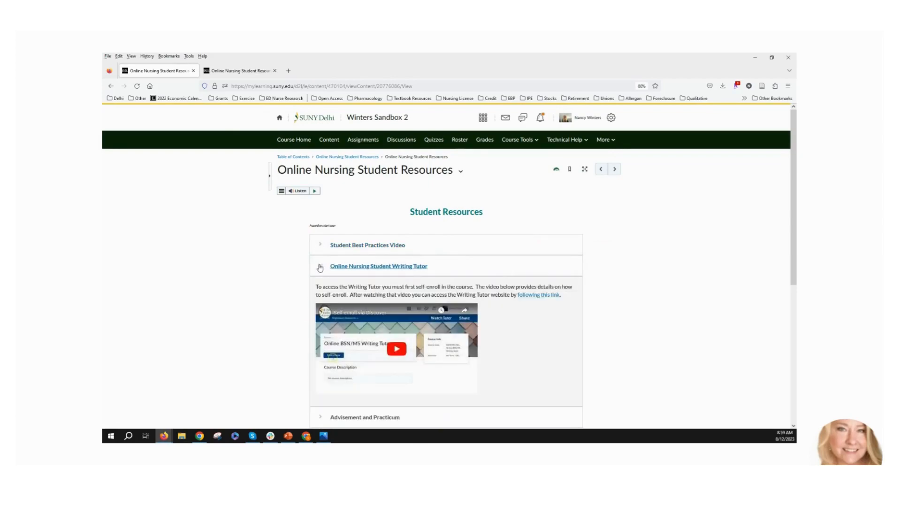
left_click(320, 267)
left_click(320, 288)
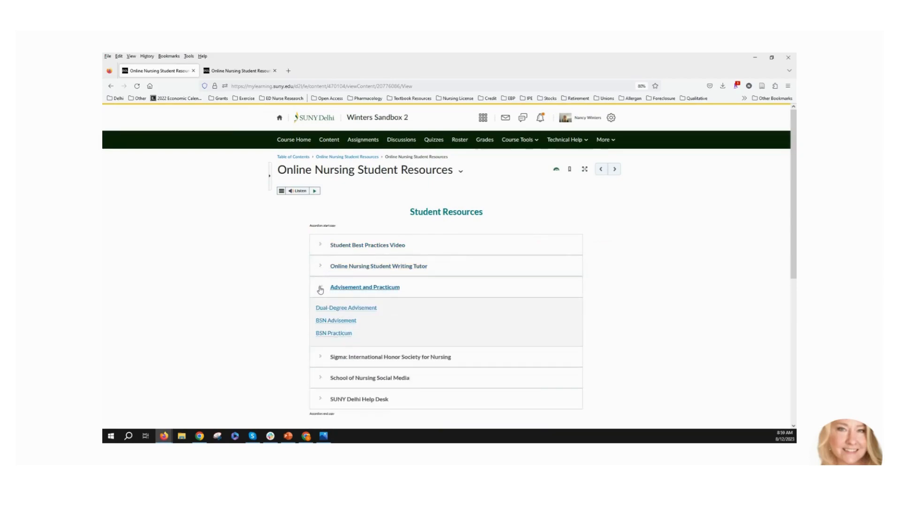
left_click(320, 288)
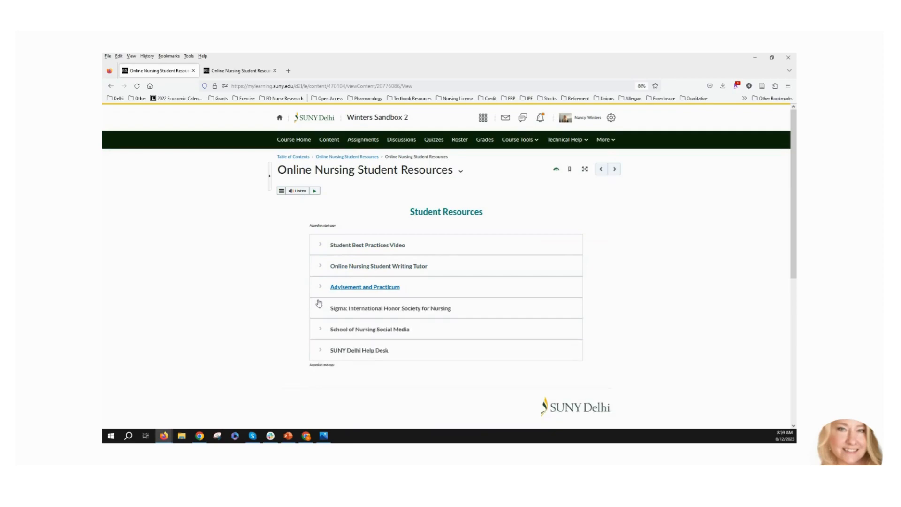
View the page's Sigma, School of Nursing Social Media and SUNY Delhi Help Desk sections and return to its parent module.
left_click(320, 309)
left_click(320, 309)
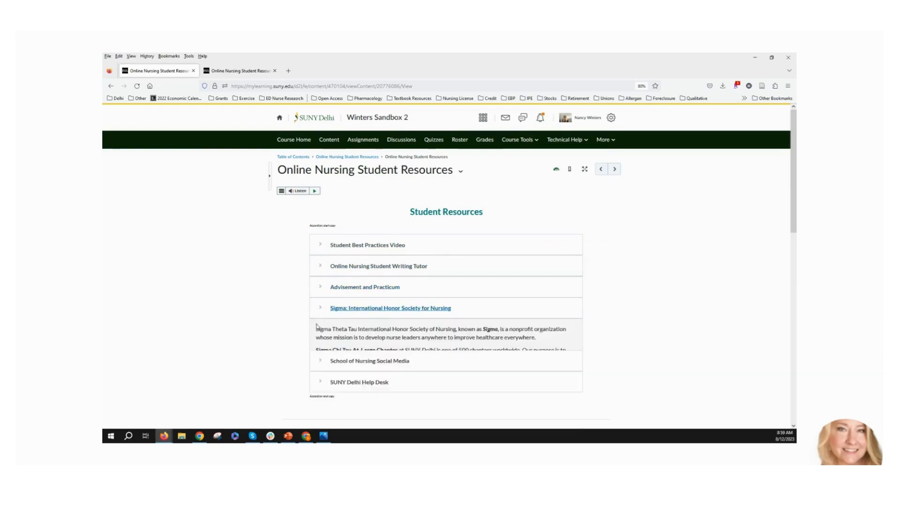
left_click(320, 331)
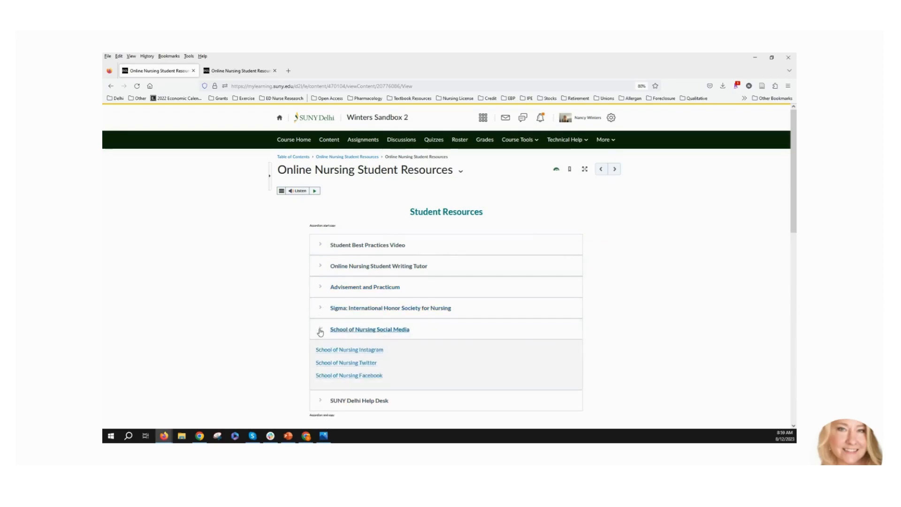
left_click(320, 331)
left_click(320, 351)
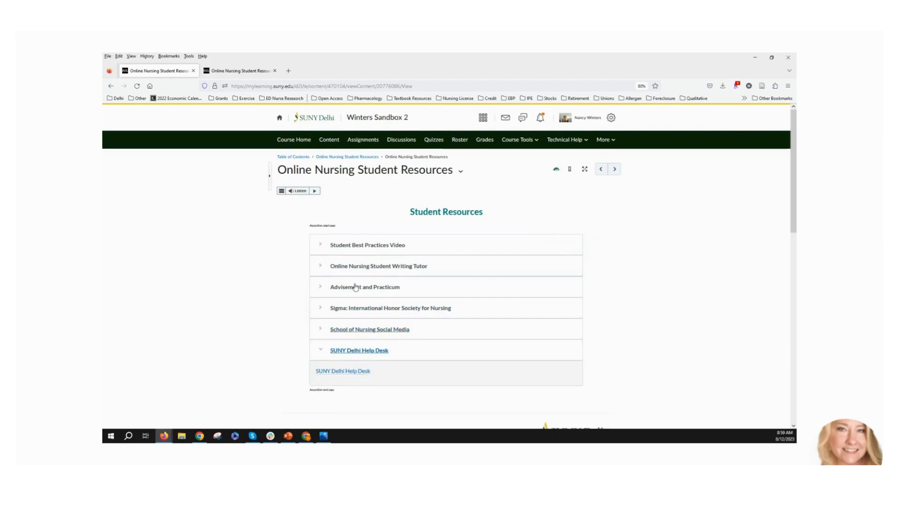
left_click(336, 158)
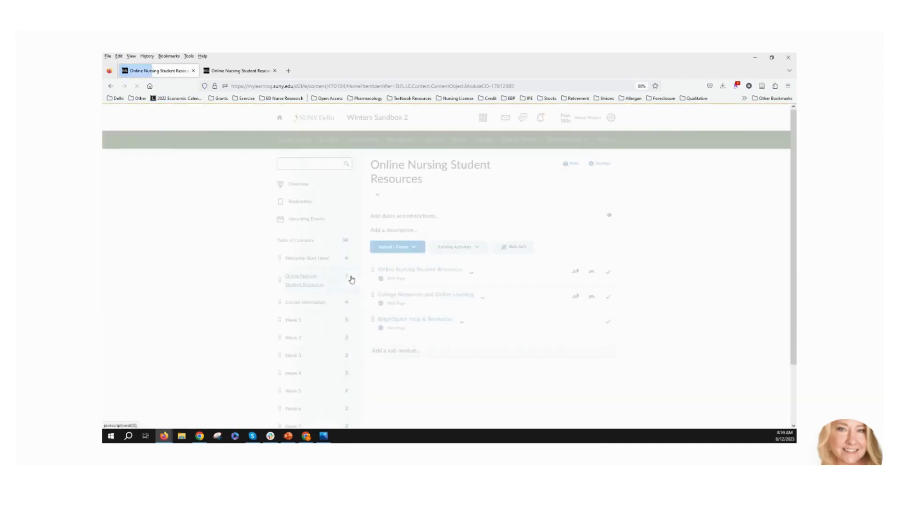
View the College Resources and Online Learning page's online classes, online readiness, and learning resources sections and return to the parent module.
left_click(423, 295)
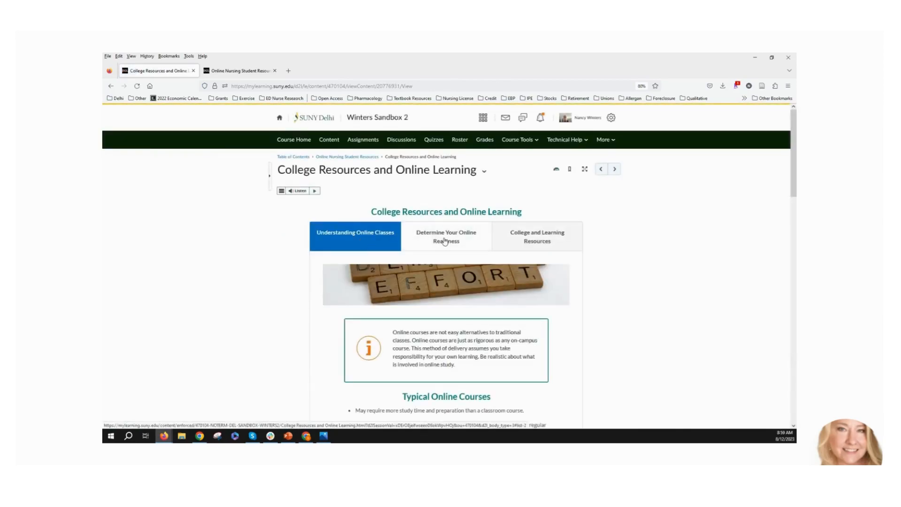
left_click(444, 241)
left_click(538, 240)
left_click(375, 242)
left_click(348, 159)
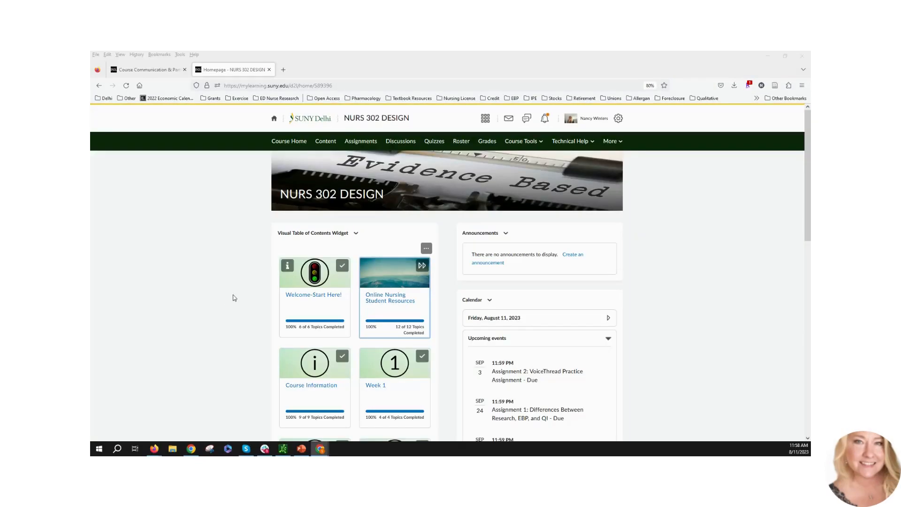
In NURS 302 DESIGN's Course Information, create a web page titled "Diversity, Equity, and Inclusion Statement" under Academic Integrity, Accessibility, and College and Nursing Policies.
scroll(337, 324, "down", 2)
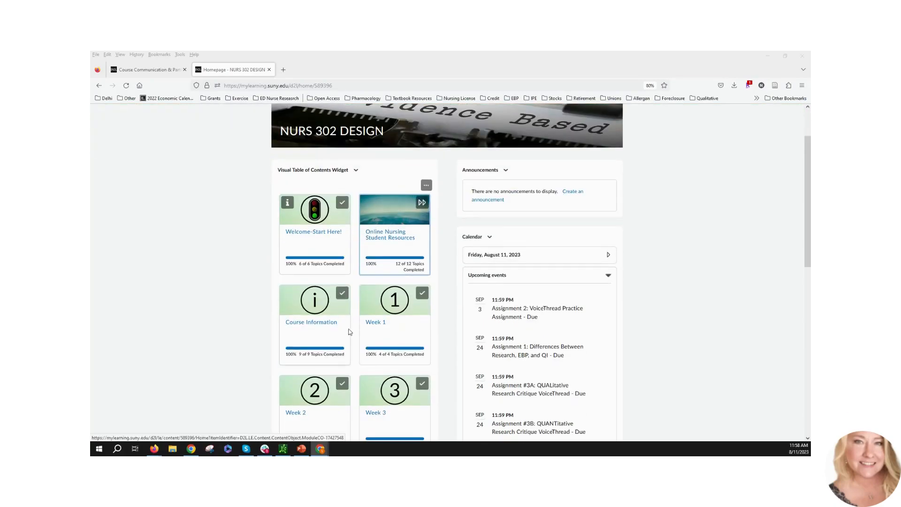
left_click(309, 327)
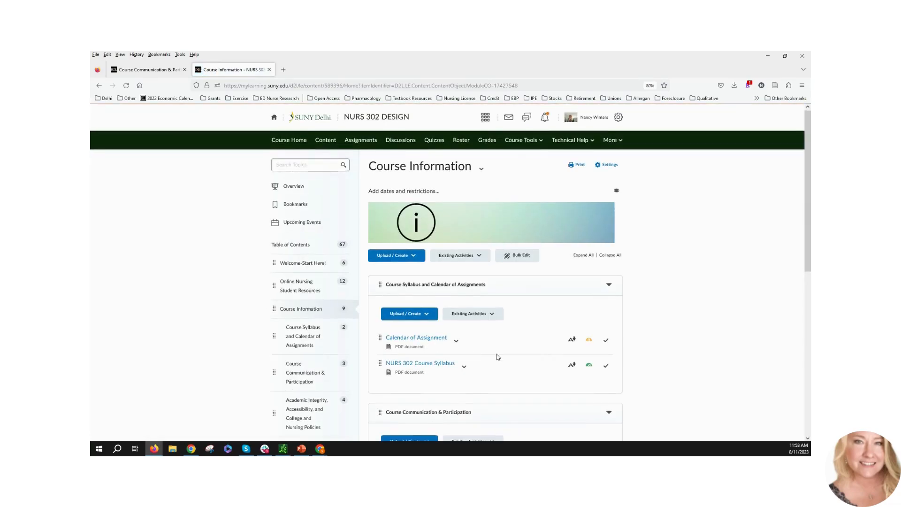
scroll(498, 357, "down", 5)
scroll(497, 357, "down", 3)
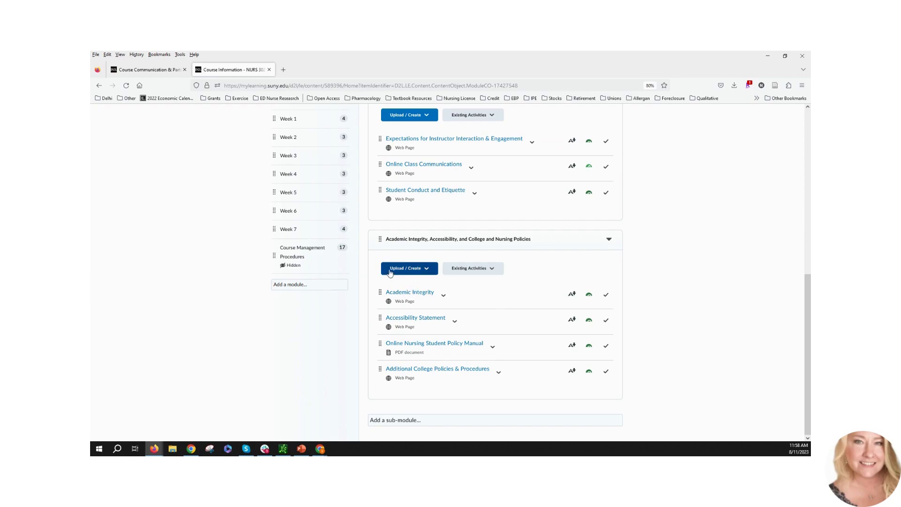
left_click(429, 273)
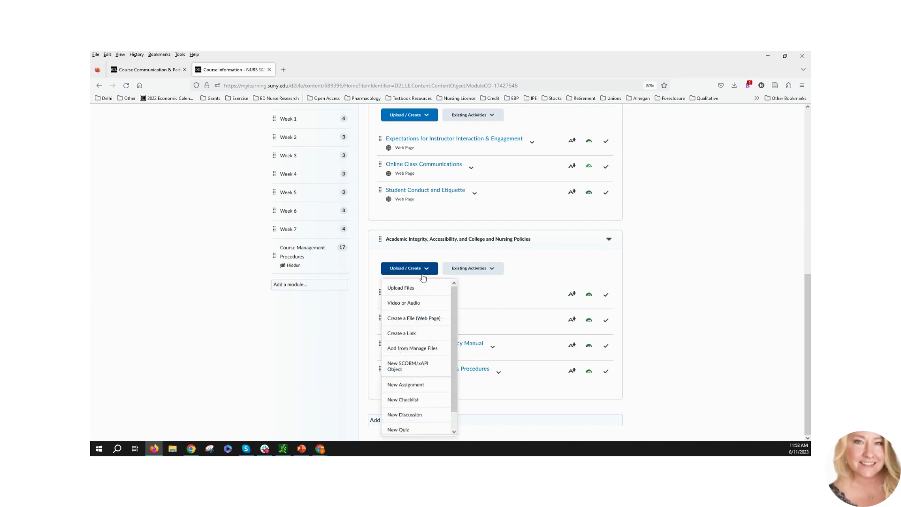
left_click(419, 319)
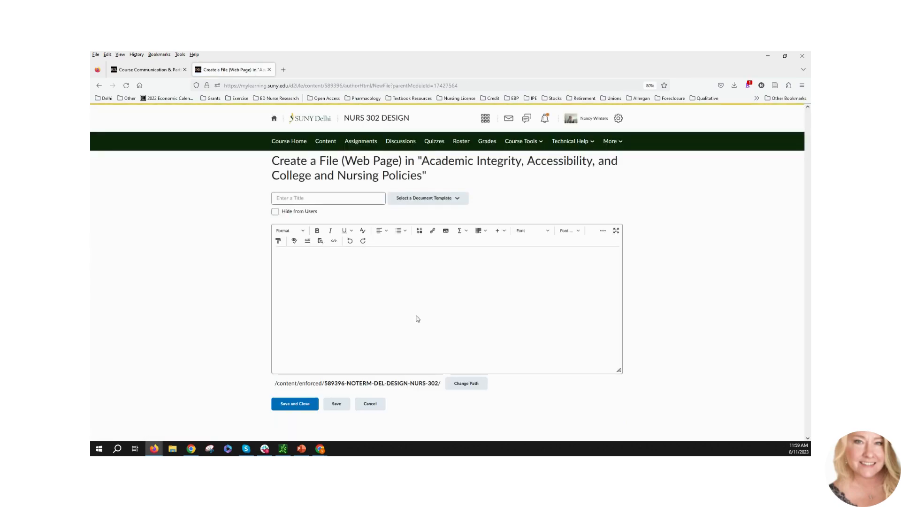
type("Di")
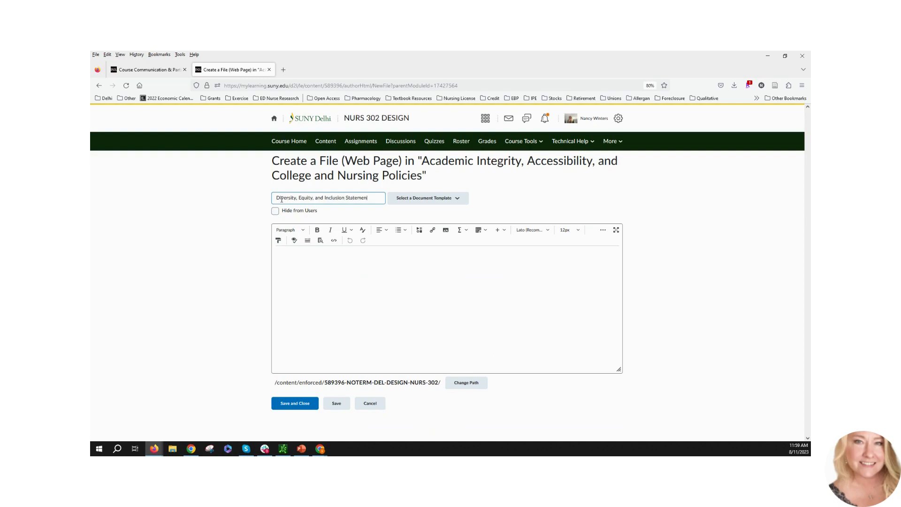
Add the statement beginning "We consider it our privilege to be your nursing instructors", set its font size to 19px (Default), and save and close the page.
left_click(280, 251)
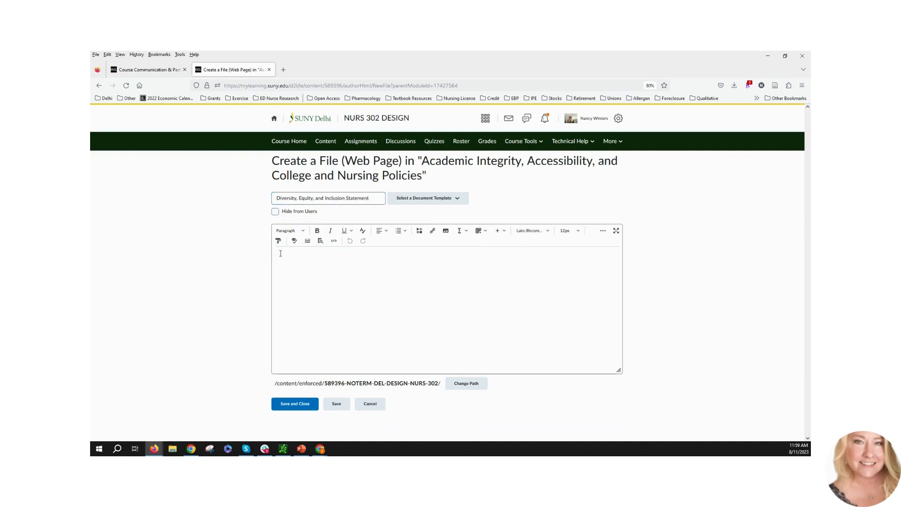
type("We consider it our privilege to be your nursing instructors and it is our responsibility to address the learning needs of all students. It is our intention to foster an equitable environment that is respectful of diversity: race, color, ethnicity, gender, age, disability, religious beliefs, political preference, sexual orientation, gender identity, citizenship, or national origin among other personal characteristics. The diversity of student experiences and perspectives is essential to the deepening of knowledge.")
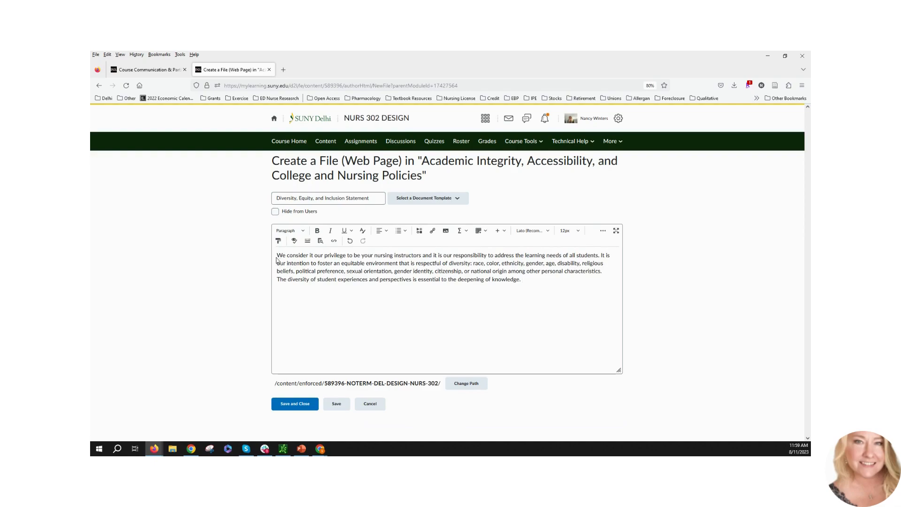
left_click_drag(278, 256, 519, 287)
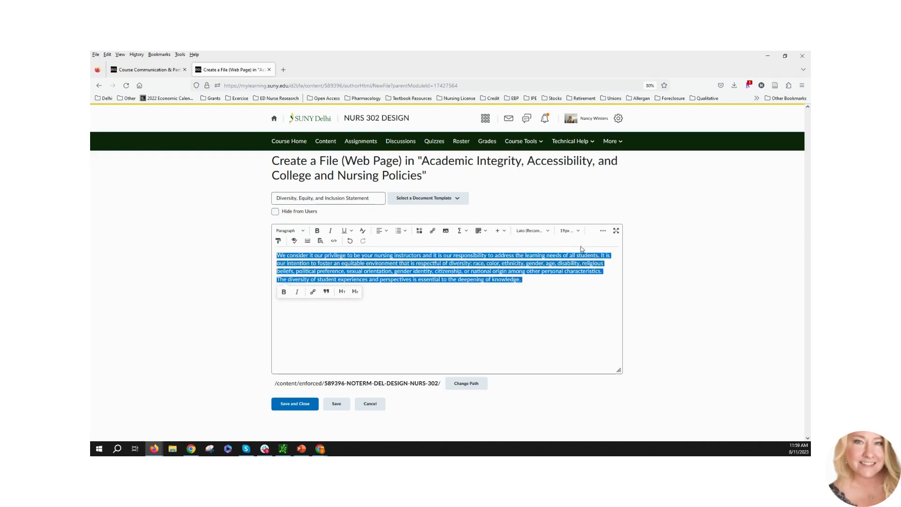
left_click(576, 233)
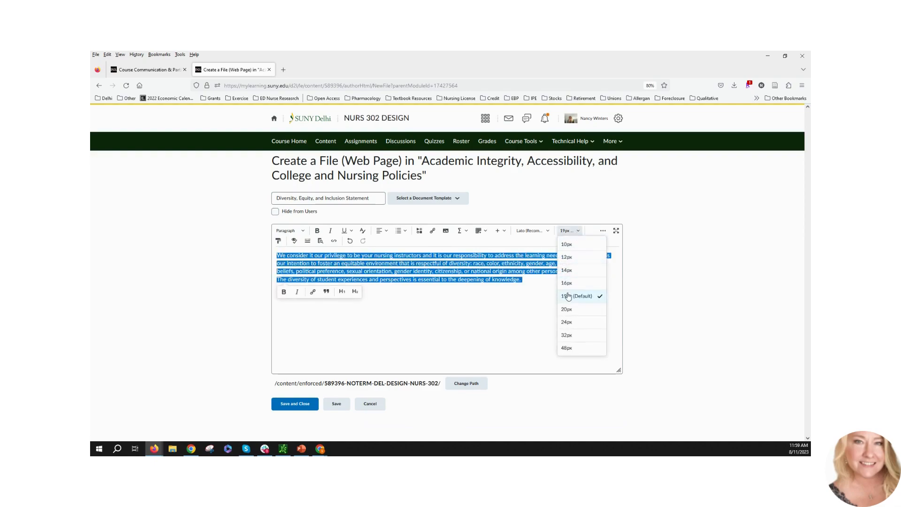
left_click(570, 294)
left_click(502, 322)
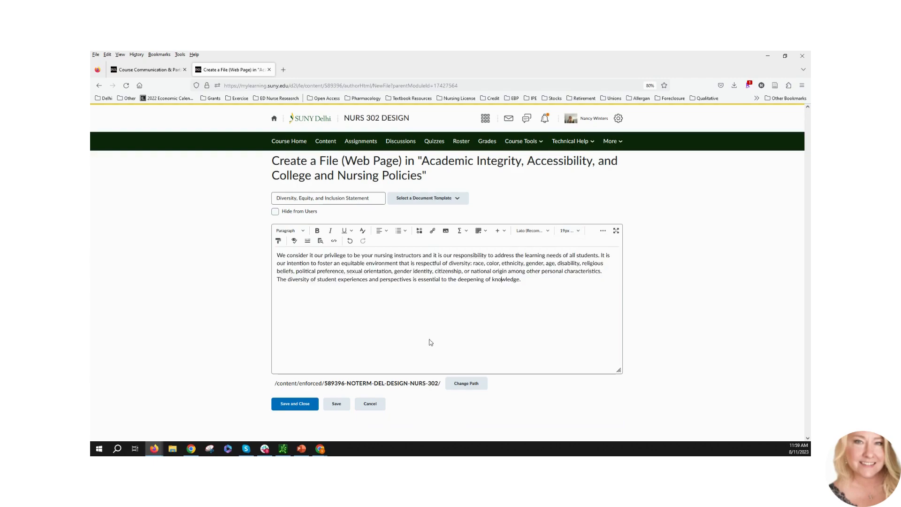
left_click(314, 404)
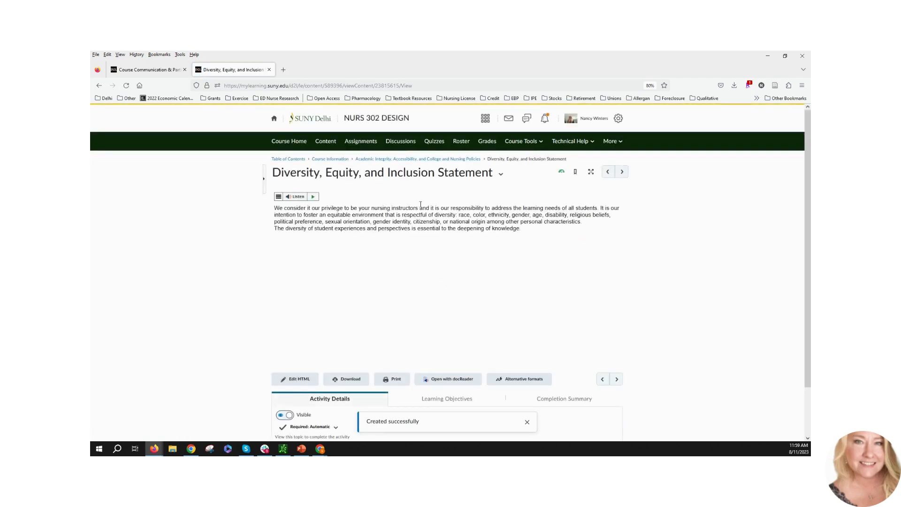
Return to Course Information and move the Diversity, Equity, and Inclusion Statement above Academic Integrity in its sub-module.
left_click(328, 159)
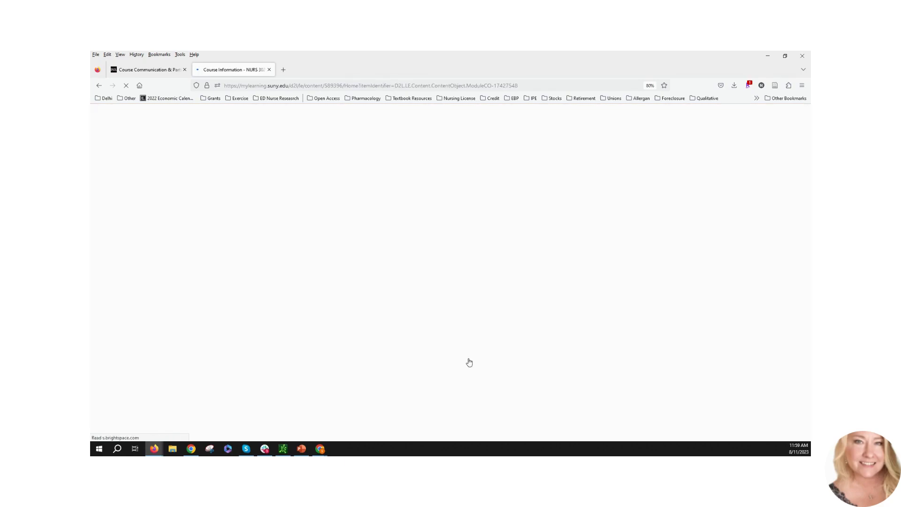
scroll(520, 375, "down", 5)
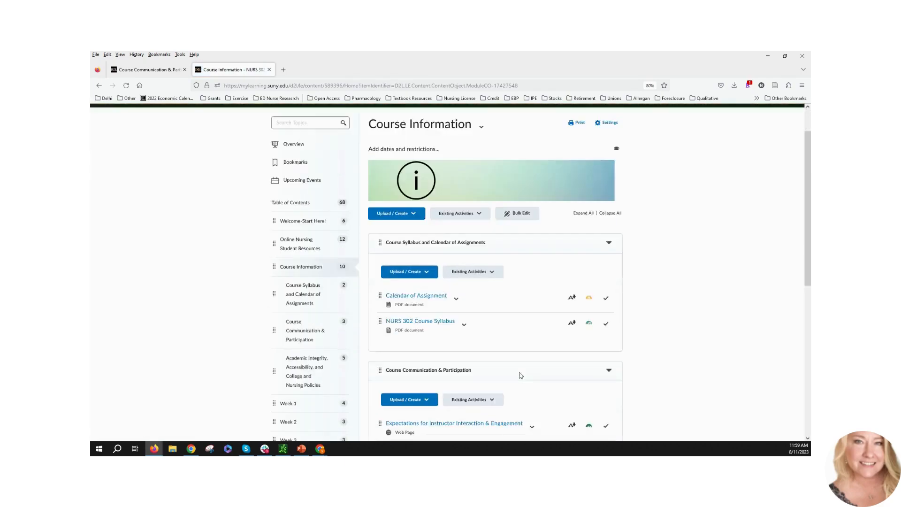
scroll(519, 375, "down", 6)
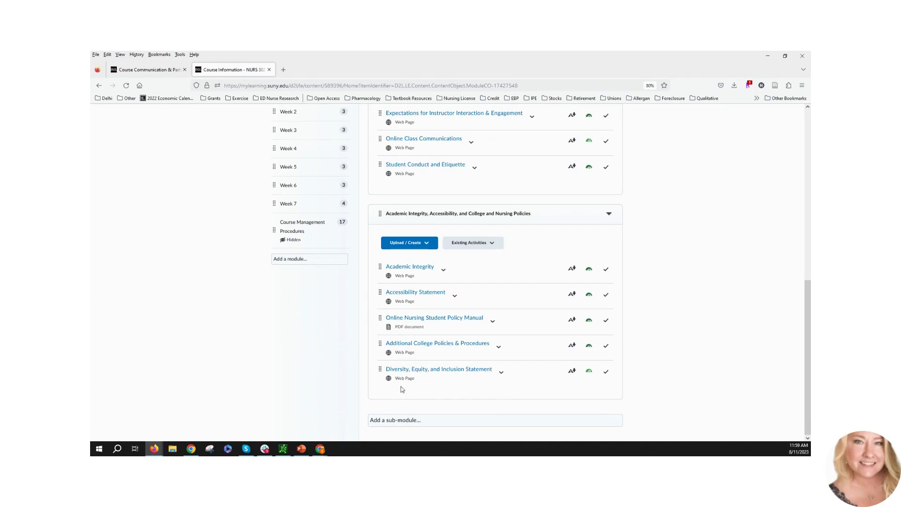
left_click_drag(380, 370, 380, 267)
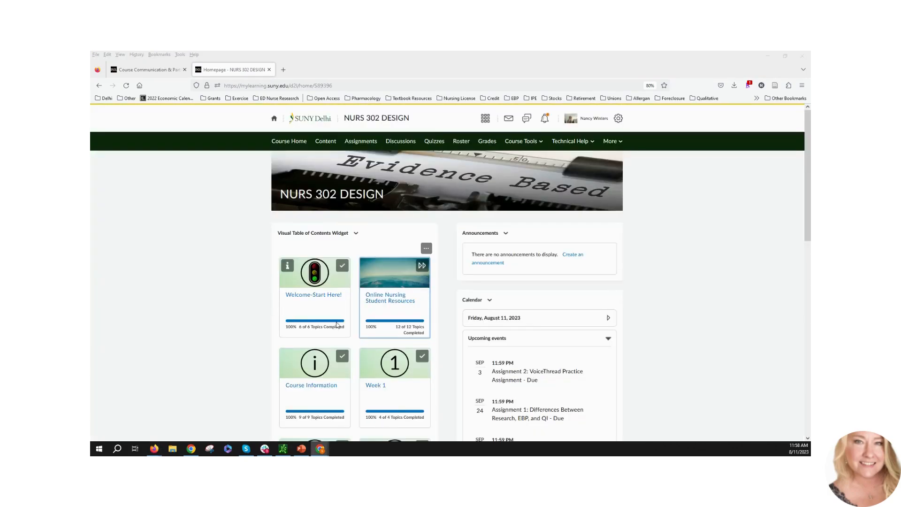
Open the Course Information module from the NURS 302 DESIGN homepage.
scroll(336, 323, "down", 2)
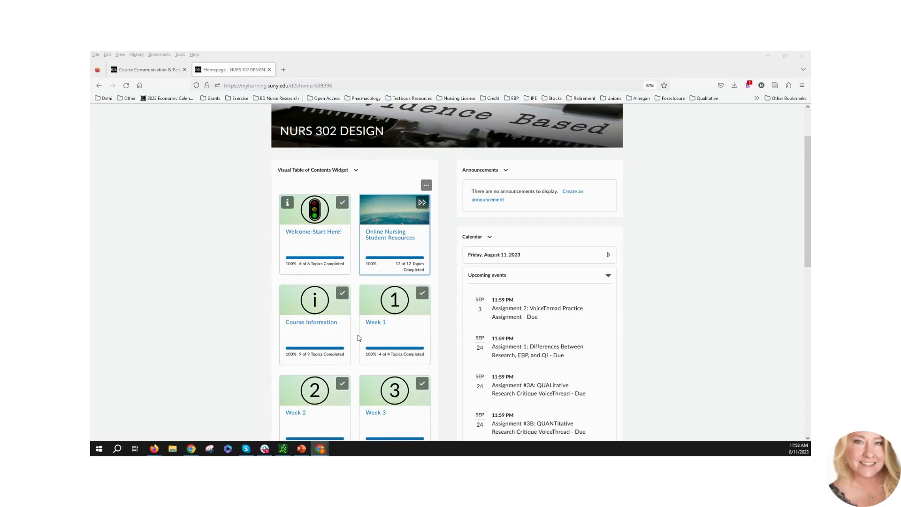
left_click(311, 323)
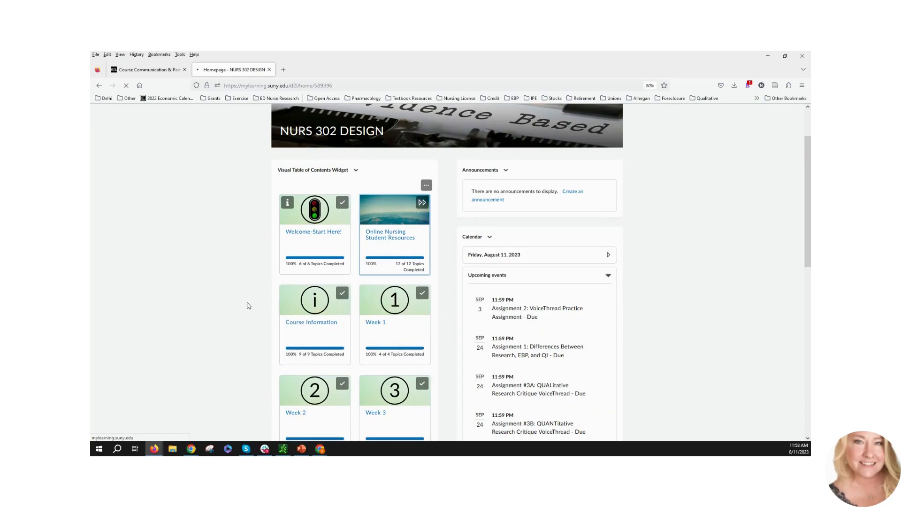